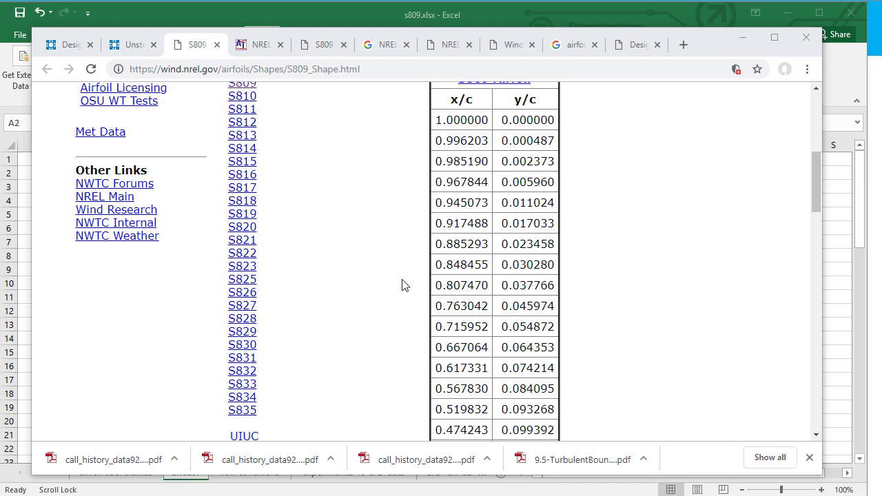
Copy all the S809 x/c and y/c coordinate rows from the Dat file on the airfoiltools.com details page
scroll(400, 284, "up", 4)
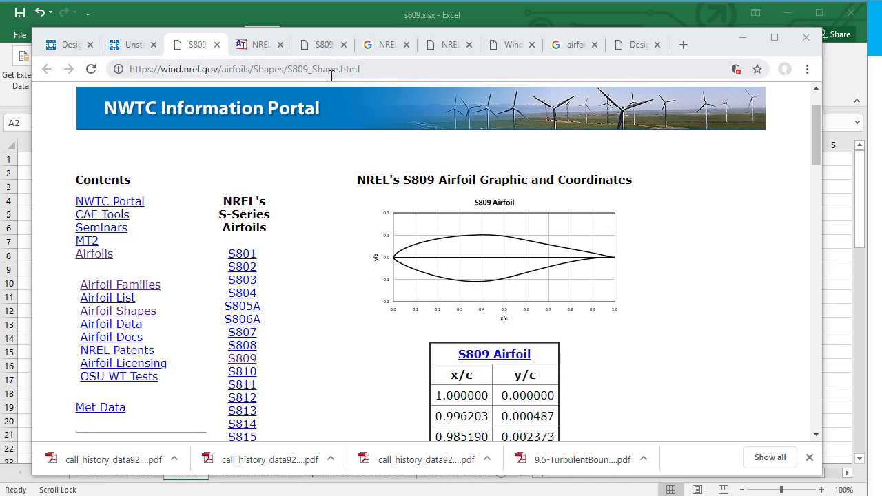
left_click(260, 40)
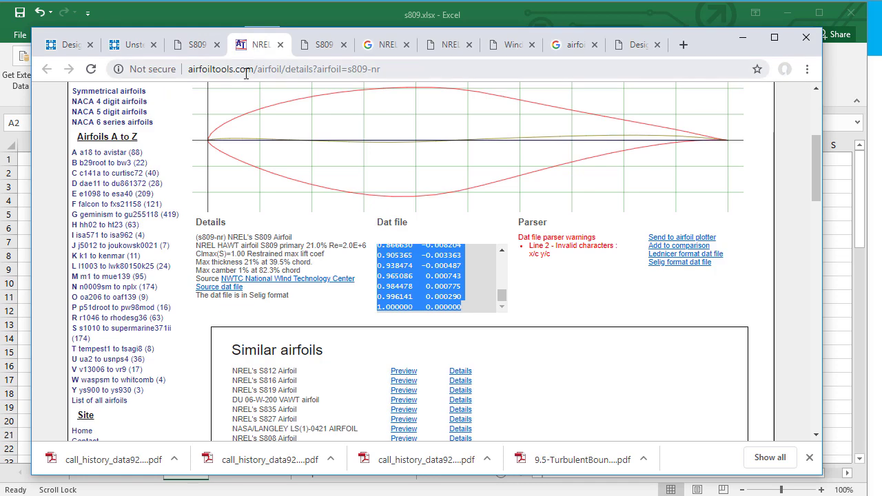
scroll(484, 286, "up", 20)
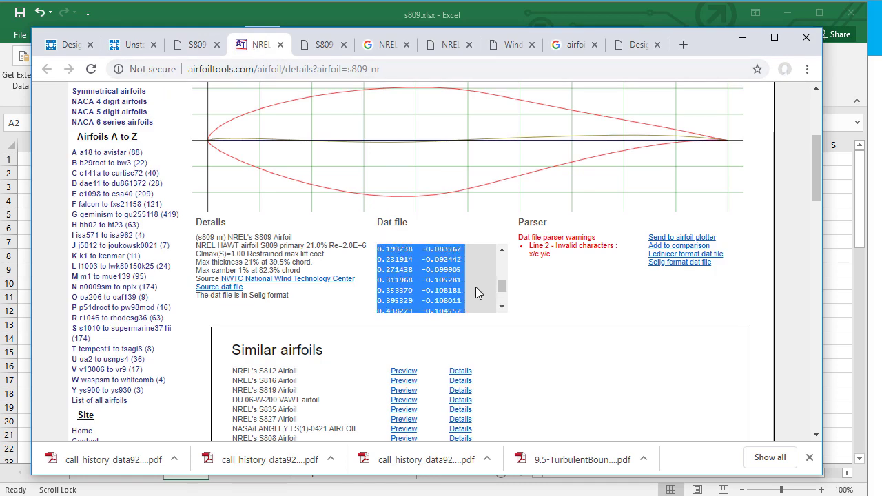
right_click(390, 279)
left_click(414, 291)
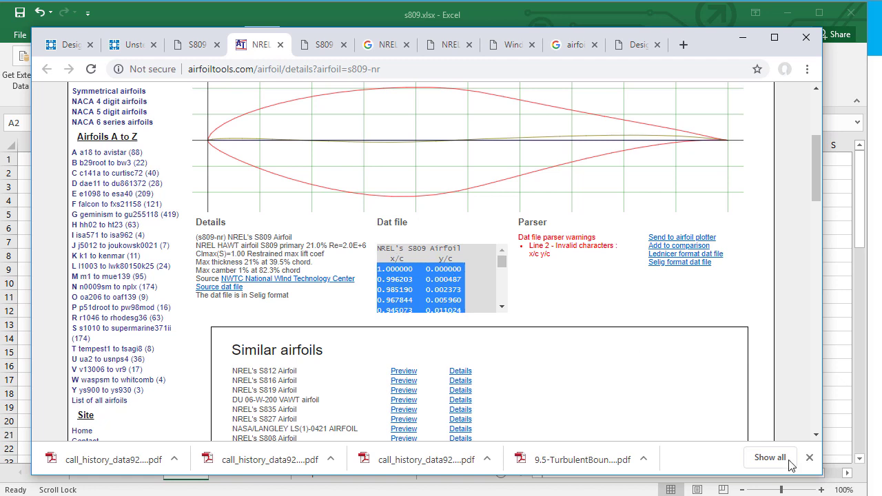
key("alt+Tab")
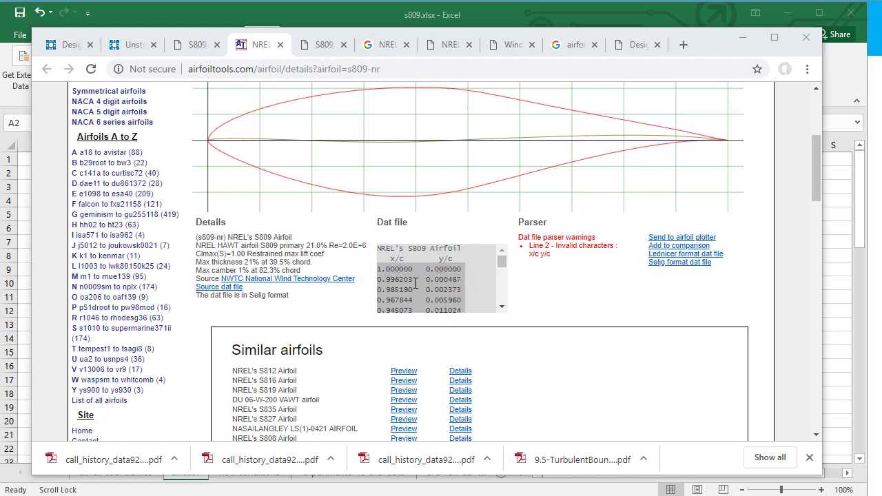
left_click(391, 289)
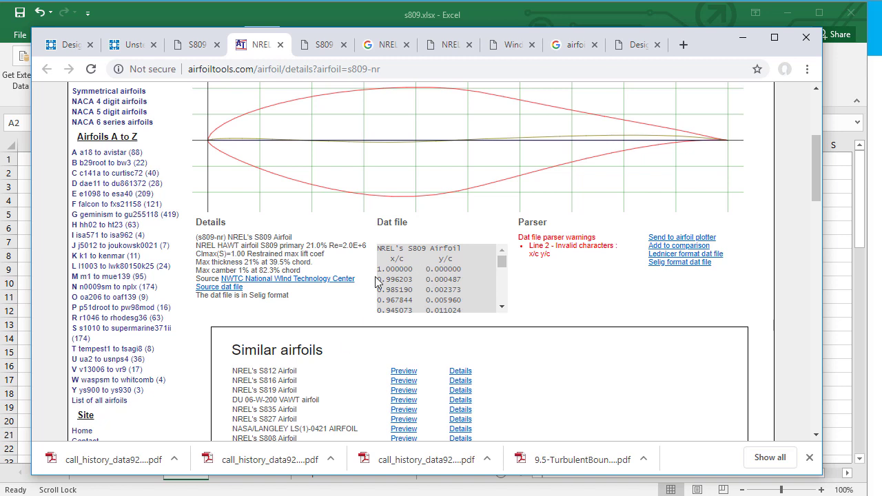
mouse_move(434, 283)
left_mouse_down()
mouse_move(492, 350)
mouse_move(457, 307)
mouse_move(473, 309)
mouse_move(431, 297)
left_mouse_up()
right_click(431, 297)
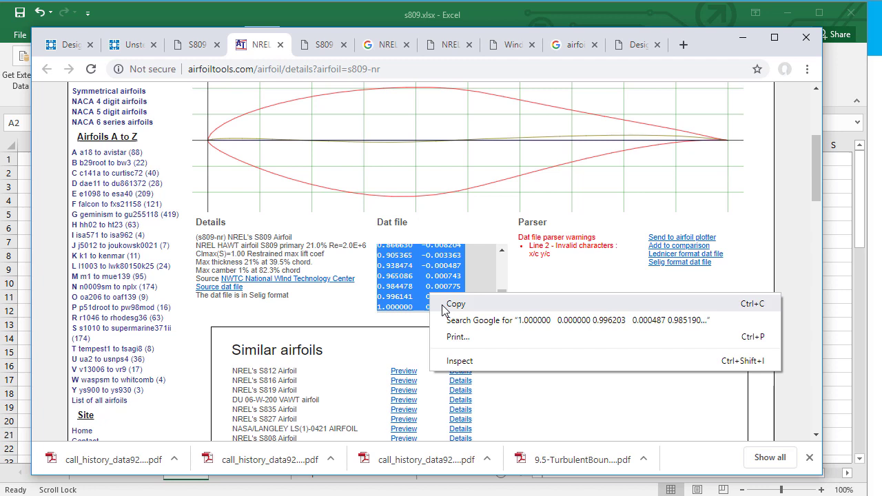
left_click(456, 303)
Switch to the s809.xlsx workbook in Excel and paste the coordinates into Sheet1 starting at cell B4
key("alt+Tab")
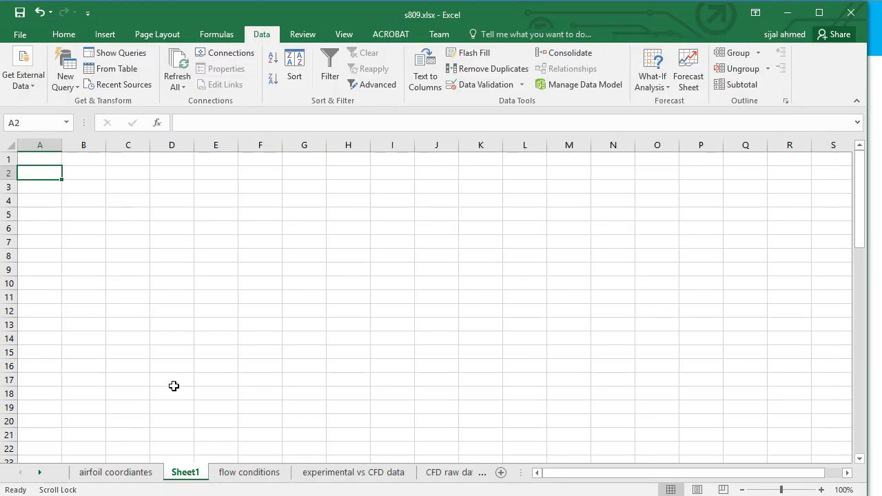
right_click(88, 198)
left_click(119, 259)
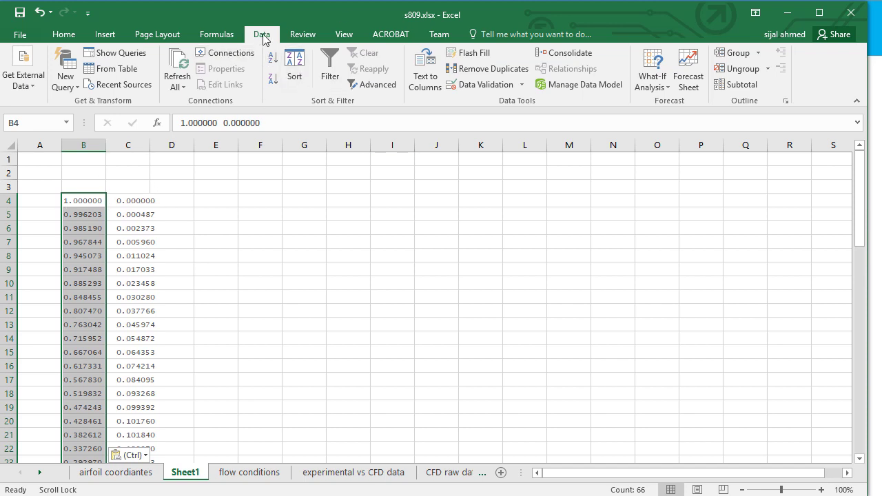
Split the pasted coordinates with Text to Columns as Delimited data, using Space as the only delimiter and General format
left_click(424, 74)
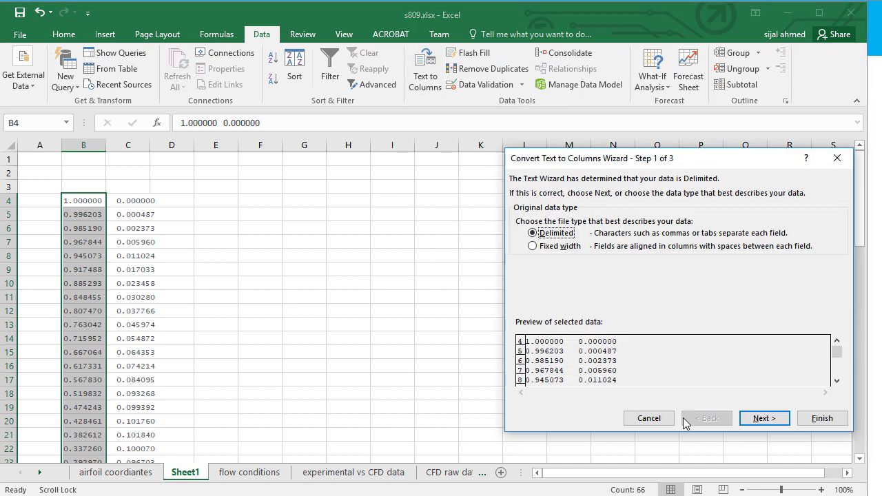
left_click(768, 422)
left_click(520, 244)
left_click(520, 258)
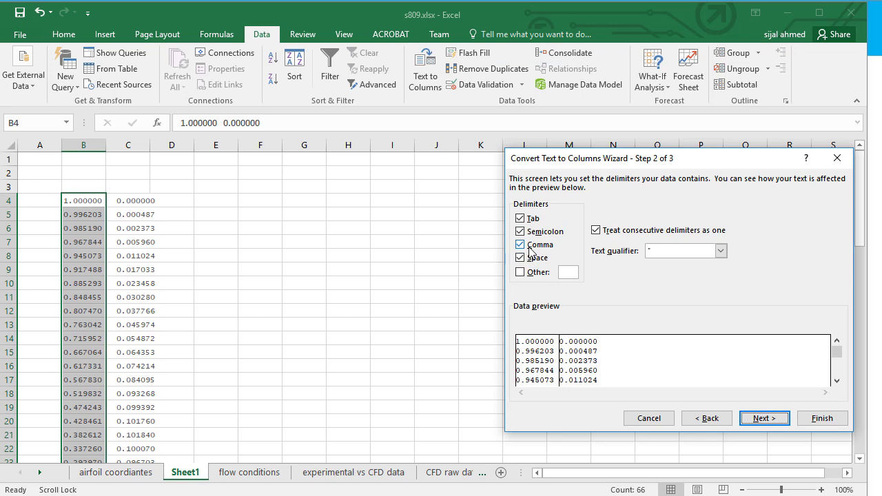
left_click(536, 245)
left_click(536, 231)
left_click(534, 219)
left_click(534, 257)
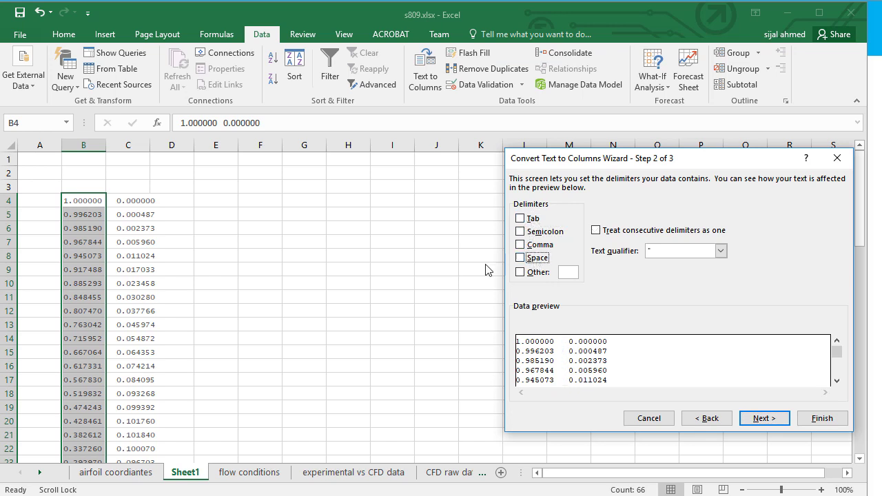
left_click(533, 259)
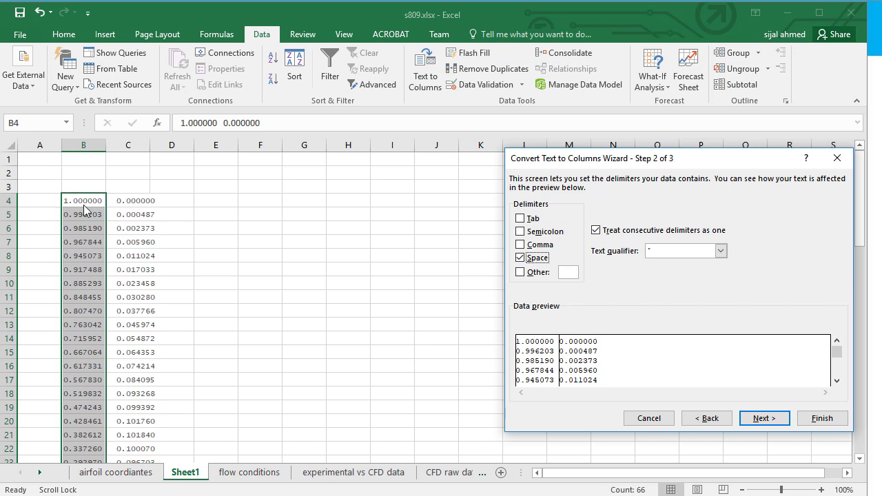
left_click(760, 419)
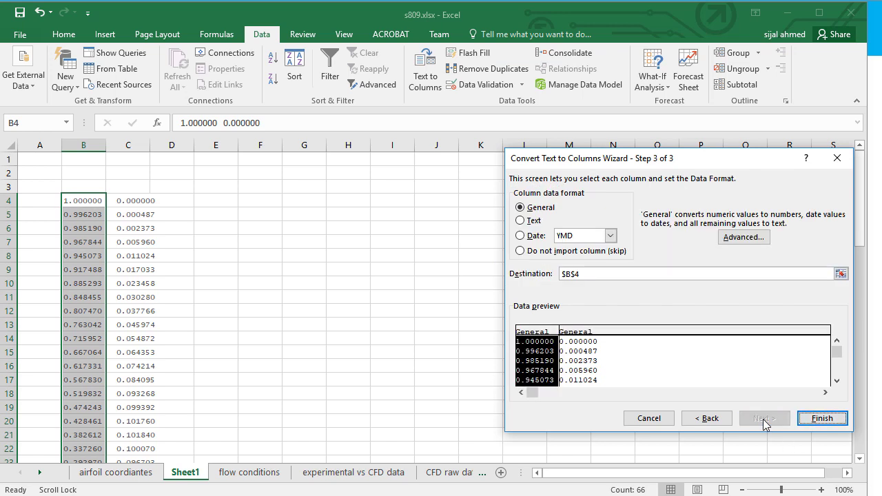
left_click(811, 420)
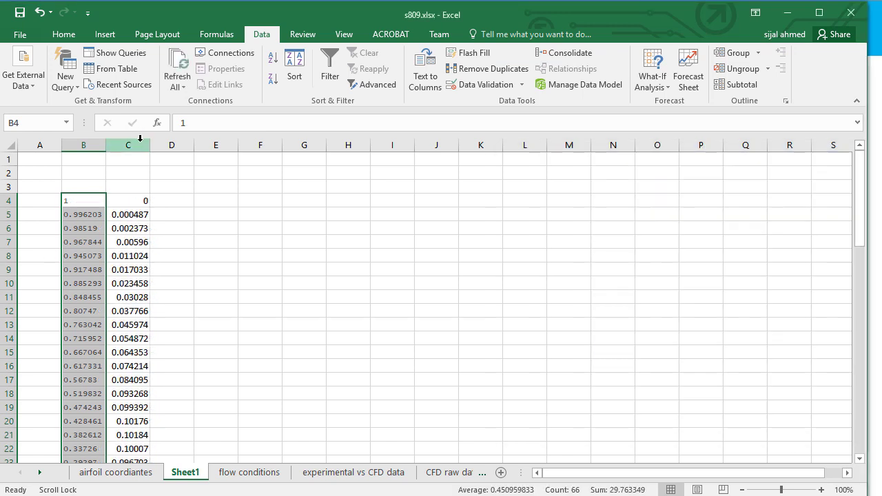
Widen columns C and B, and select the first half of the coordinates, B4:C36
left_click_drag(151, 146, 184, 146)
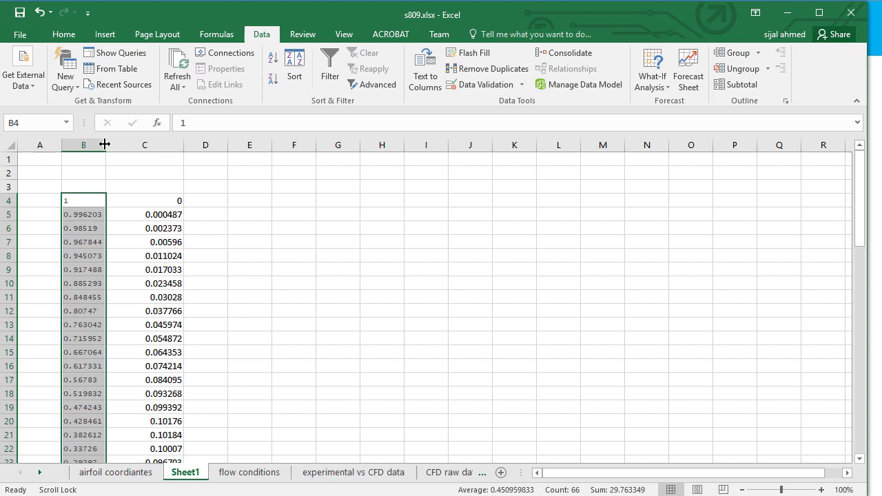
left_click_drag(106, 145, 128, 144)
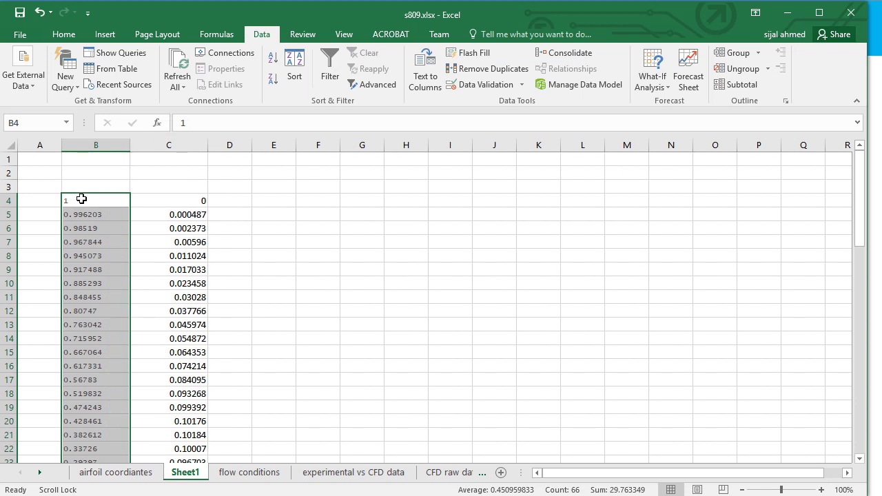
scroll(145, 234, "down", 20)
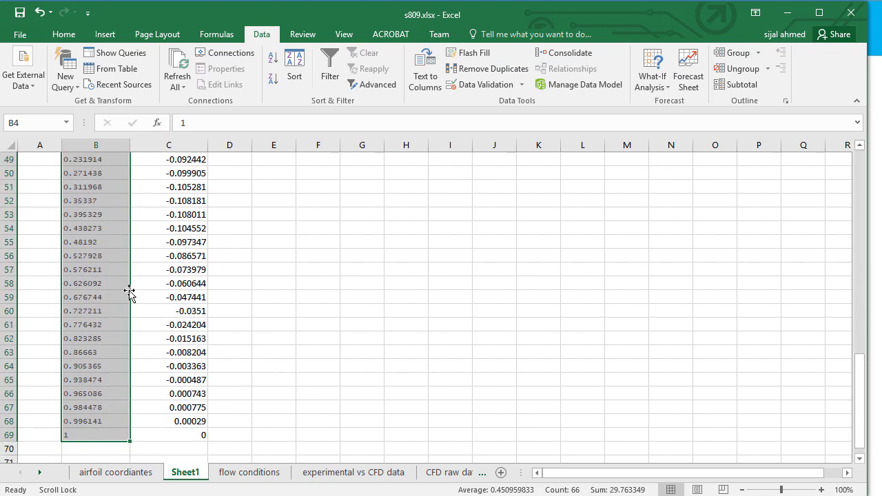
scroll(98, 266, "up", 20)
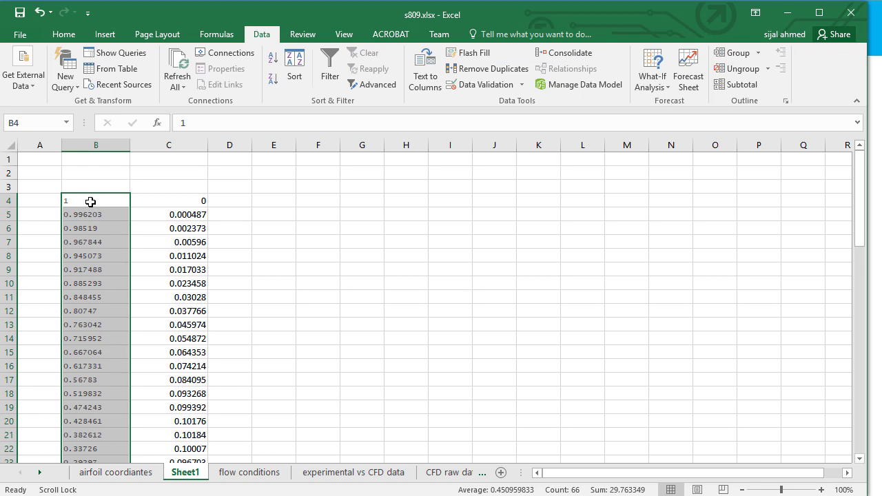
left_click_drag(91, 199, 198, 227)
scroll(198, 230, "up", 10)
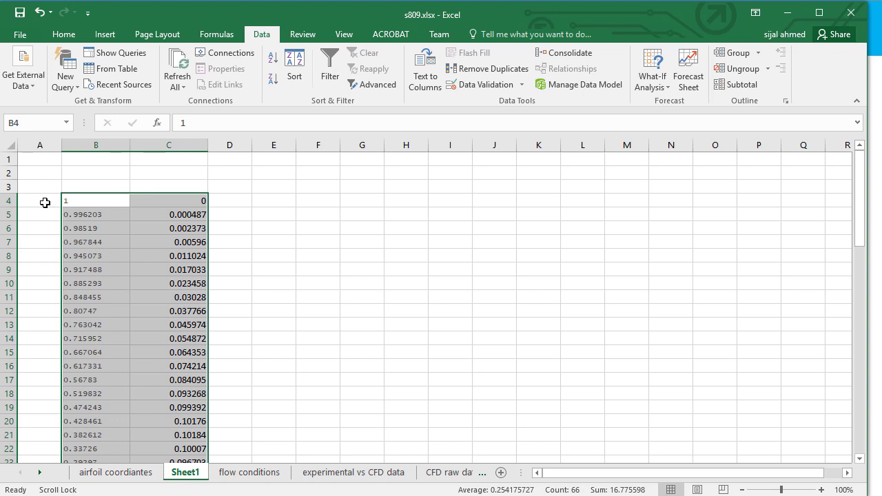
Number the points in column A, entering =1 in A4 and =1+A4 in A5, filled down to row 69
left_click(45, 202)
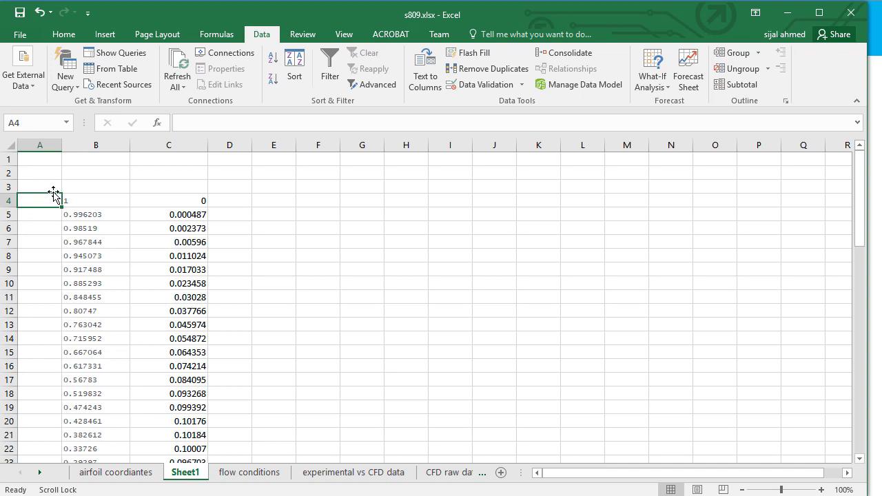
type("=1")
key("Return")
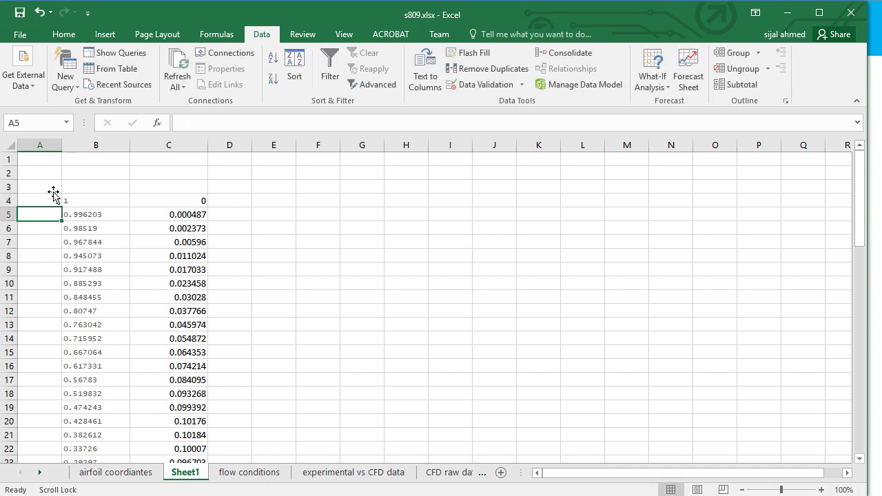
type("=1+")
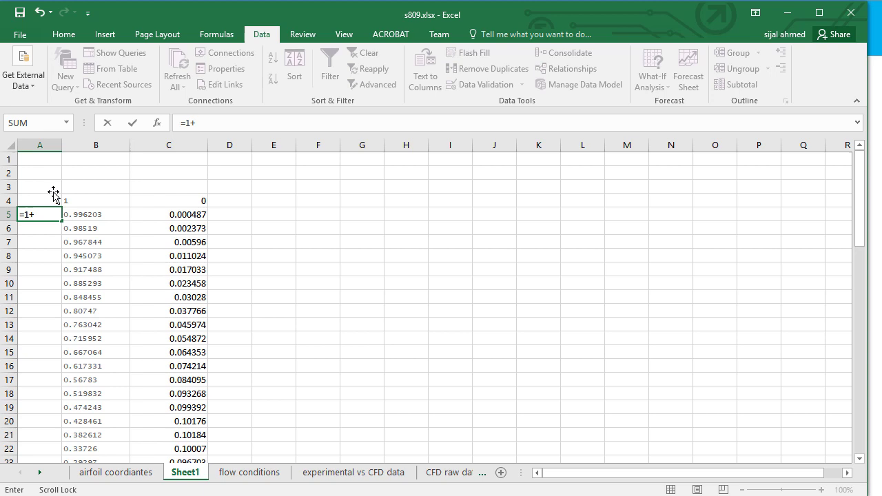
left_click(47, 201)
key("Return")
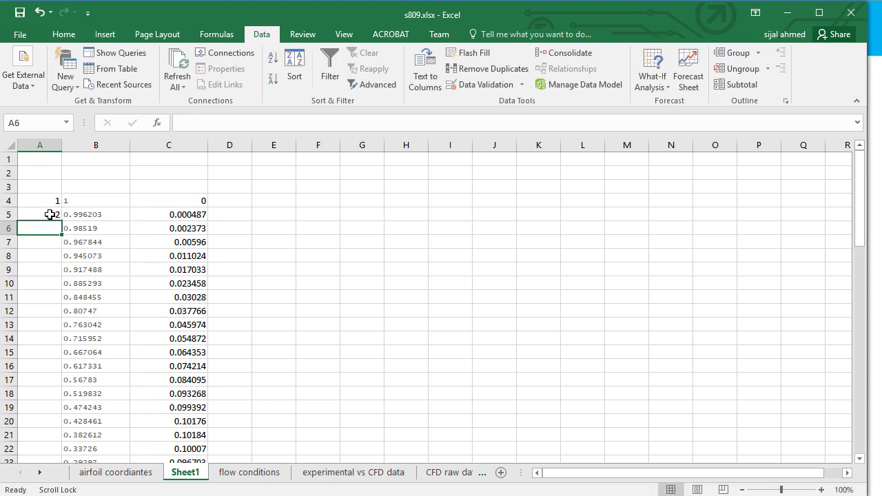
left_click(49, 215)
left_click_drag(61, 221, 40, 441)
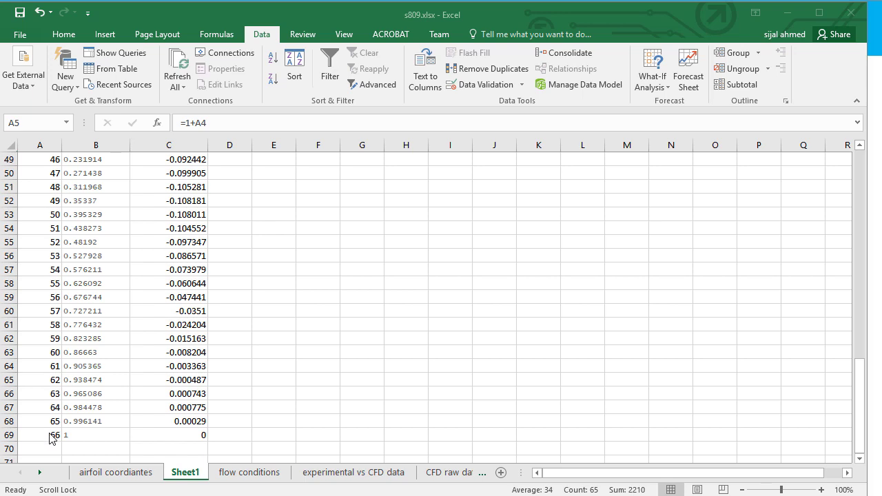
Move the first half of the coordinates, B4:C36, to the empty area starting at cell G3
scroll(71, 343, "up", 10)
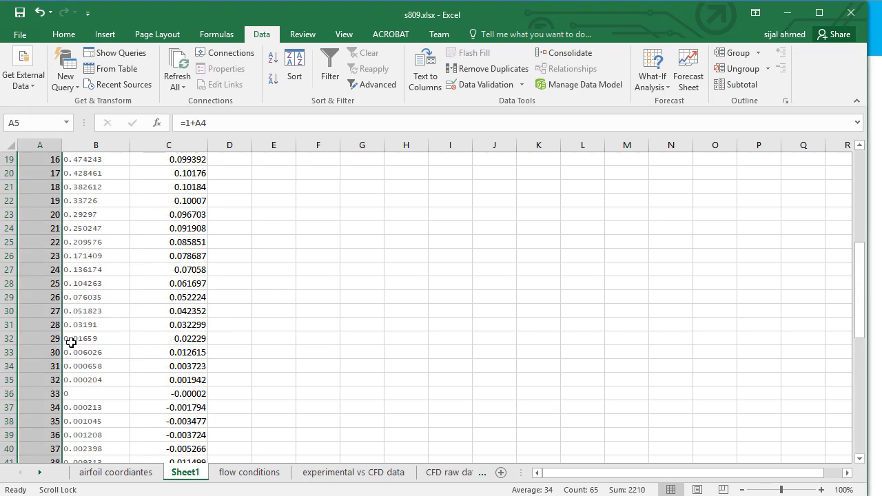
scroll(71, 342, "up", 6)
left_click_drag(40, 199, 82, 174)
left_click(103, 279)
right_click(82, 175)
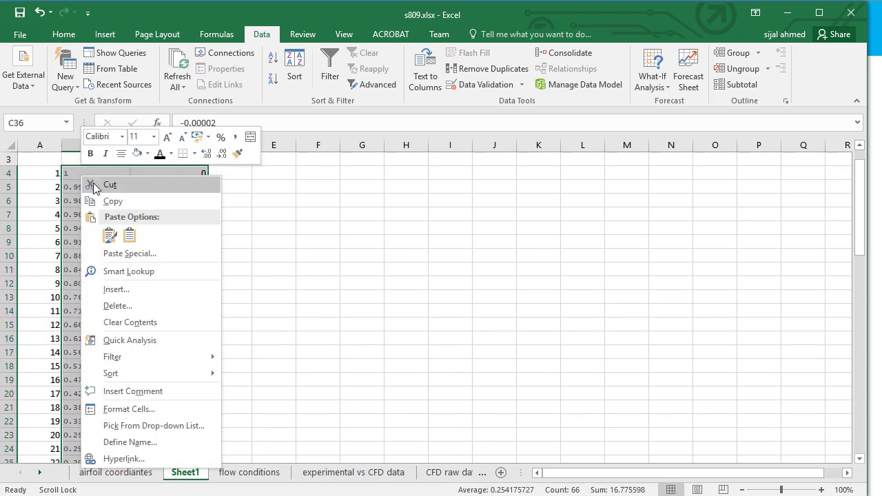
left_click(95, 185)
scroll(128, 184, "down", 8)
scroll(337, 186, "up", 9)
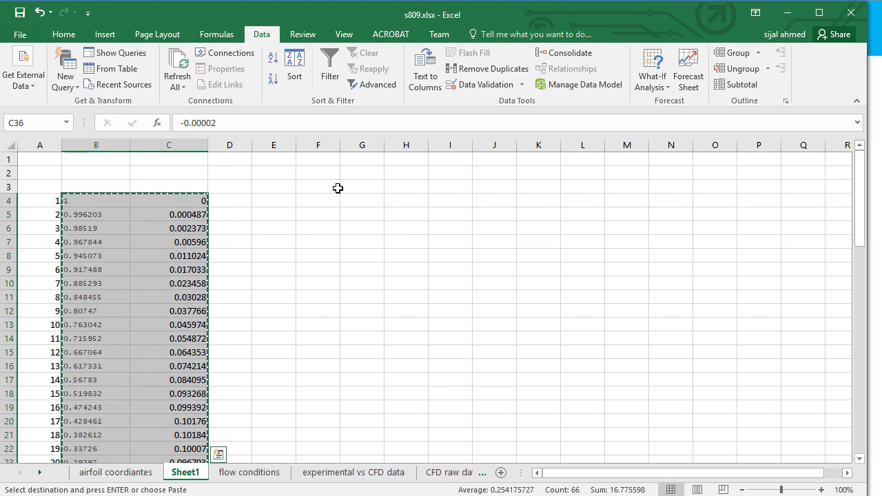
right_click(347, 191)
left_click(369, 244)
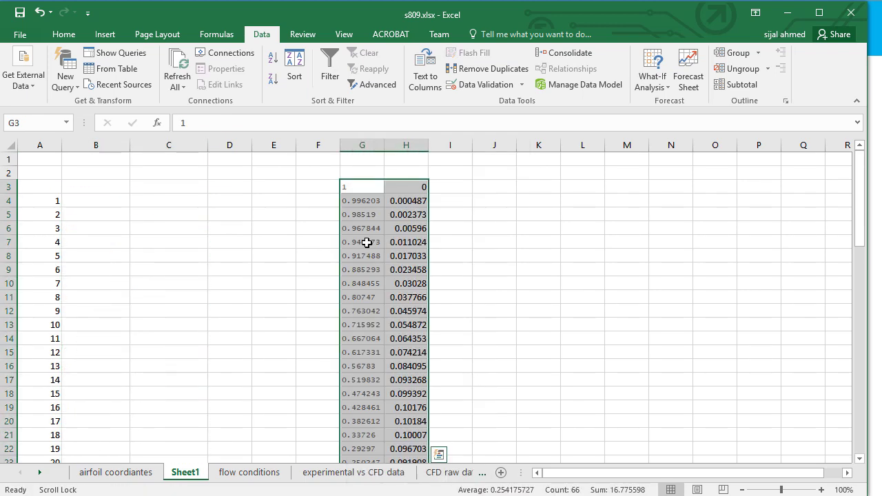
Sort the moved coordinates by the values in Column G, Smallest to Largest, without headers
left_click(296, 74)
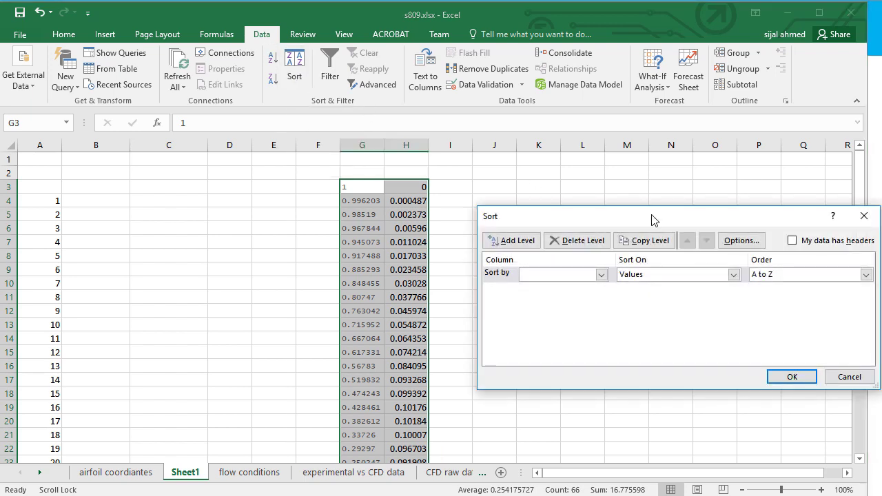
left_click_drag(653, 219, 495, 208)
left_click(413, 263)
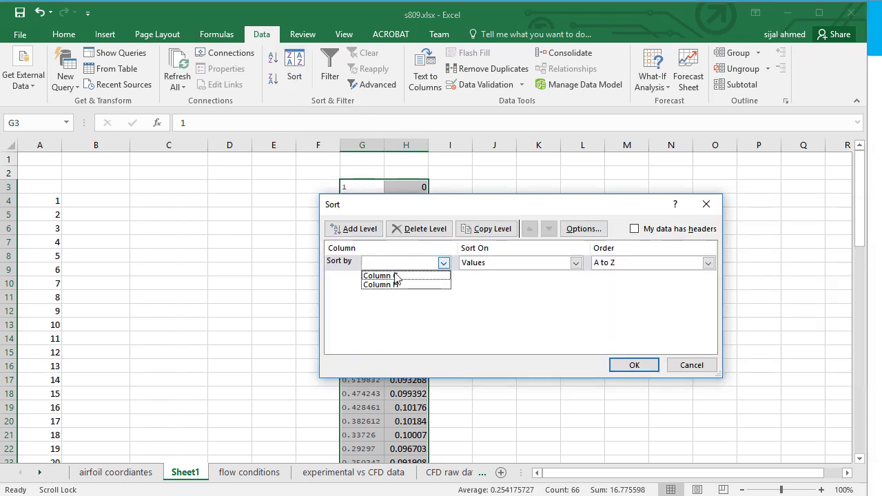
left_click(396, 276)
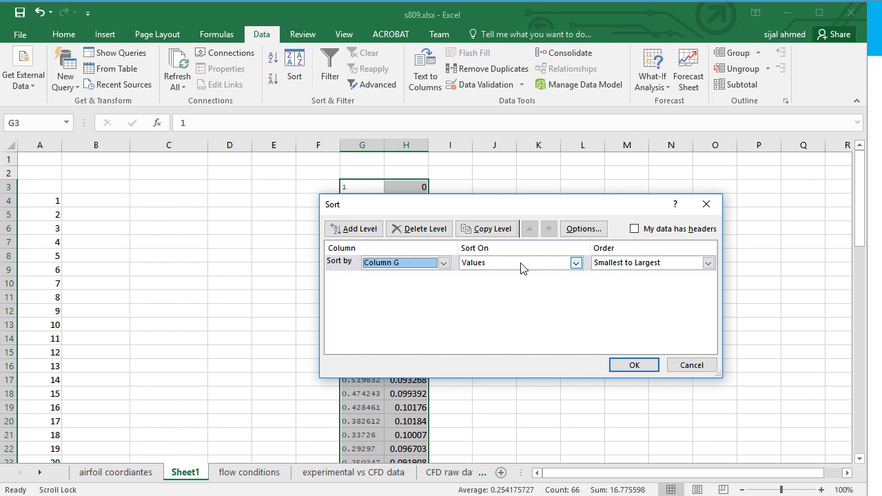
left_click(634, 366)
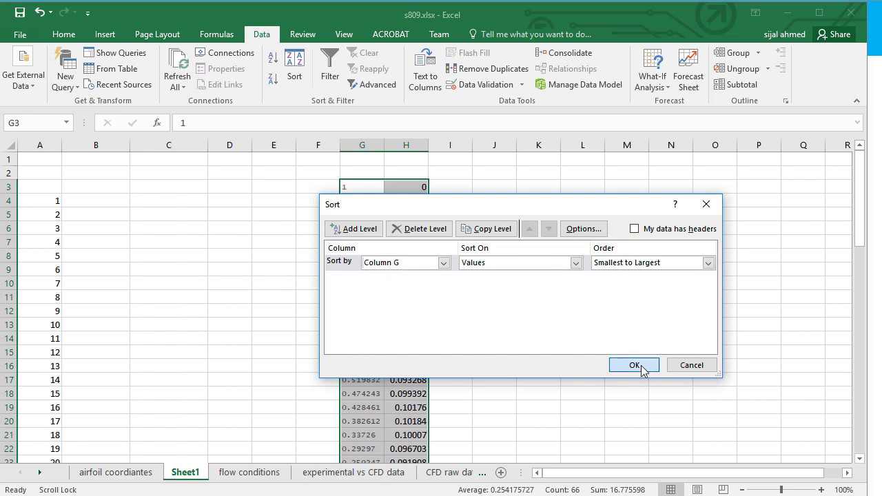
Move the sorted coordinates from columns G and H back into columns B and C, starting at cell B4
right_click(373, 187)
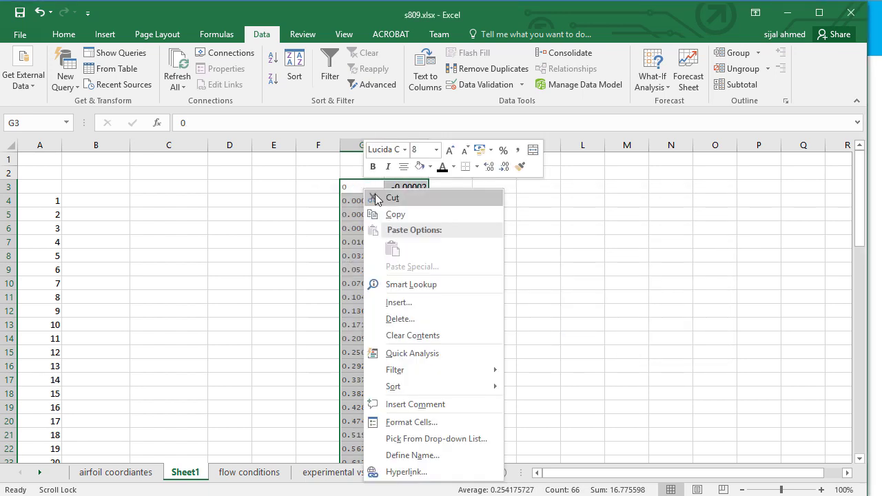
left_click(377, 197)
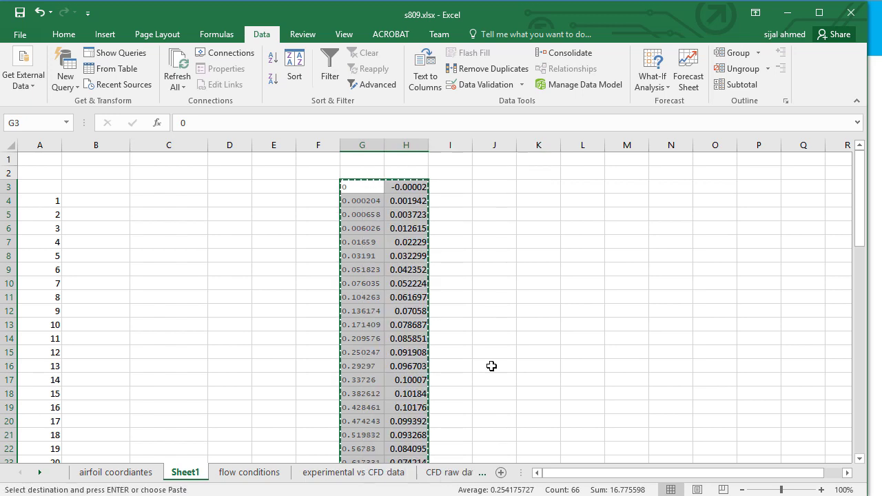
right_click(95, 200)
left_click(125, 258)
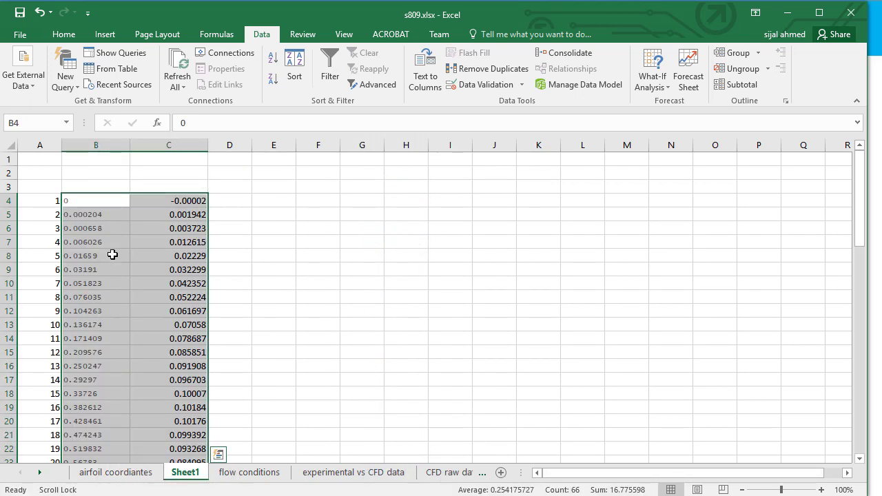
Review the combined coordinate list in columns B and C, checking the order of both halves down to the last rows
scroll(112, 254, "down", 7)
scroll(110, 258, "up", 7)
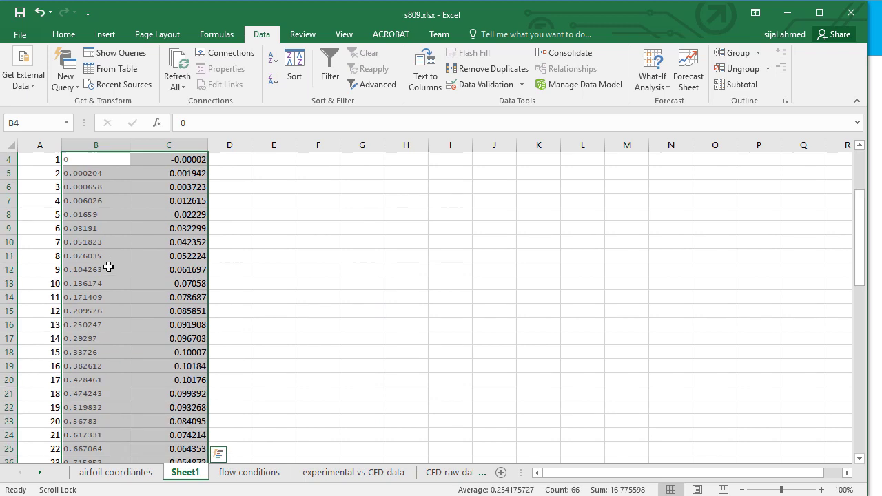
scroll(115, 345, "down", 2)
scroll(116, 344, "down", 8)
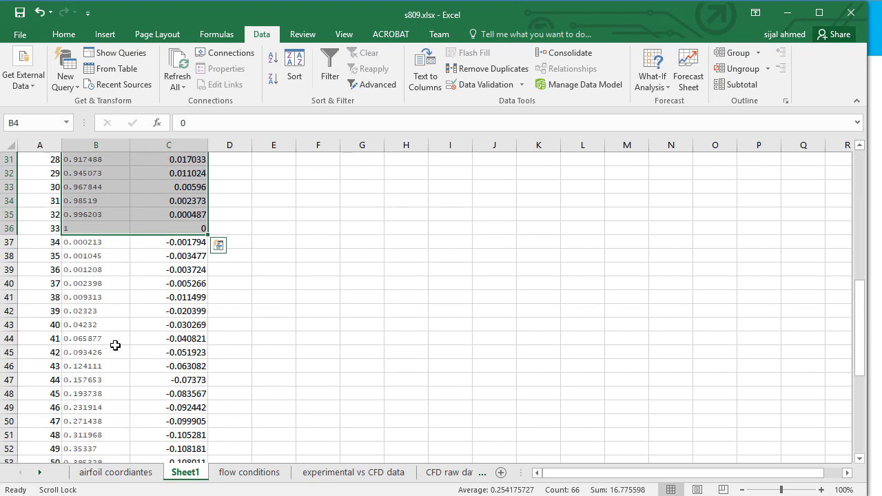
scroll(90, 334, "down", 14)
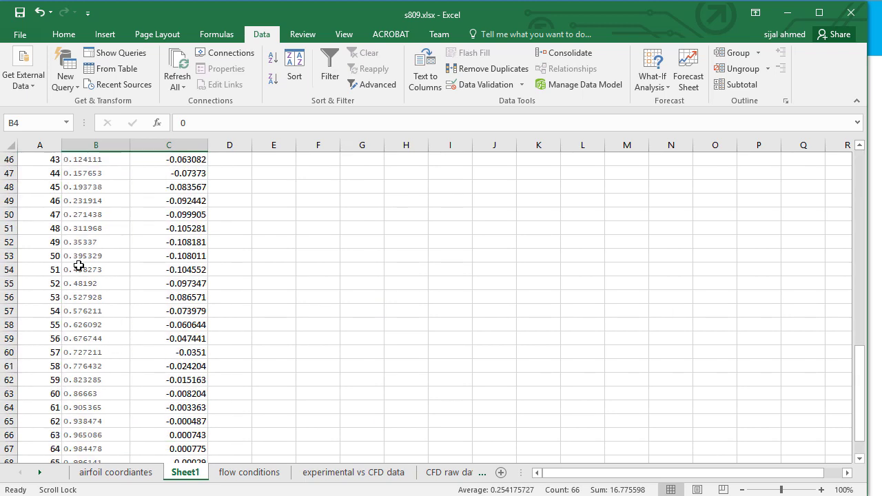
scroll(90, 334, "up", 13)
scroll(90, 330, "up", 11)
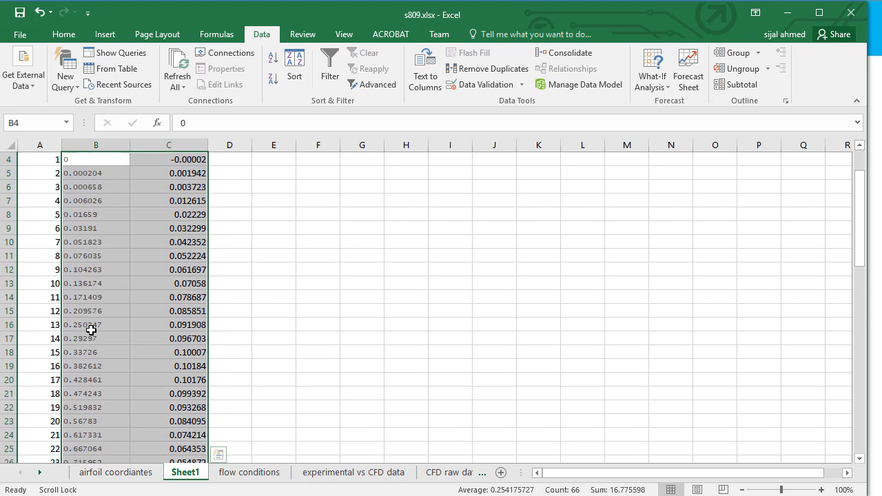
Enter 0 in D4 and fill it down column D to row 69 as the third coordinate
left_click(227, 200)
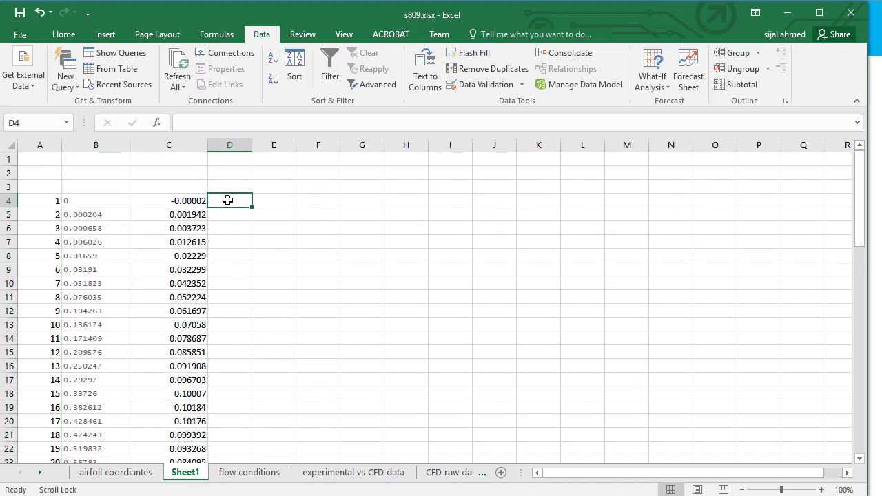
type("0")
key("Return")
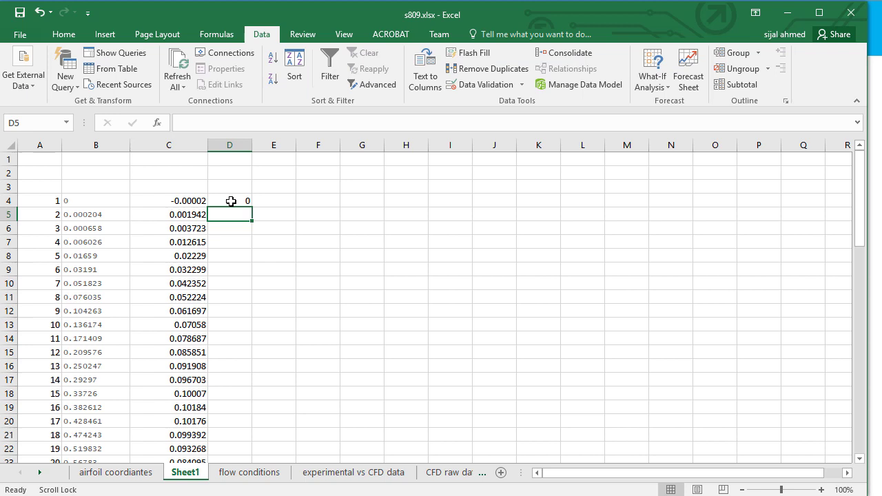
left_click(231, 201)
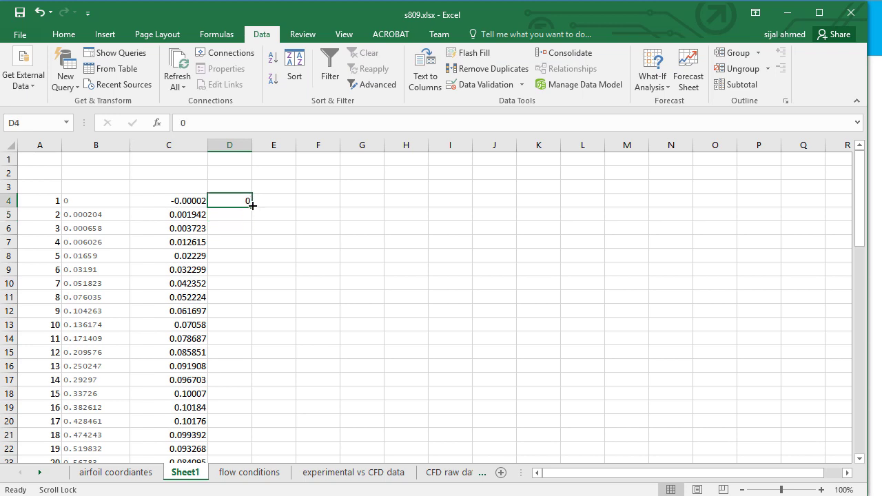
left_click_drag(252, 207, 241, 439)
scroll(241, 283, "up", 9)
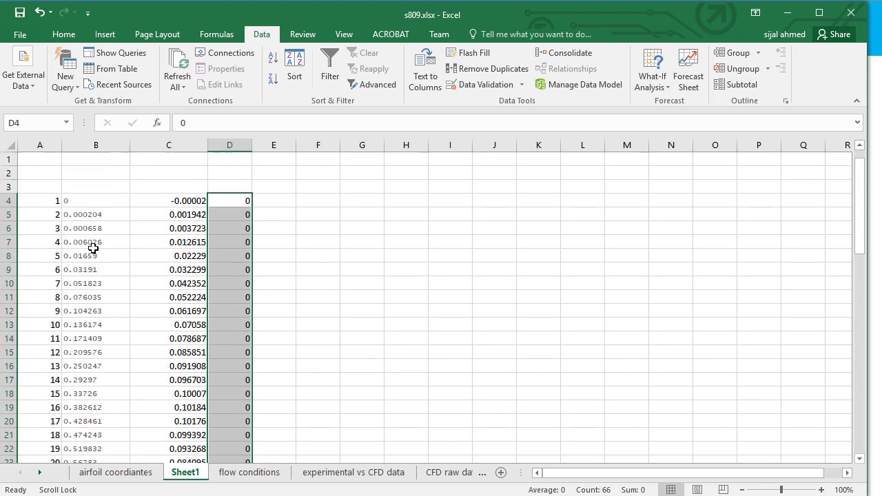
Add a header row above the coordinates by entering 33 in B3 and 2 in C3
left_click(95, 186)
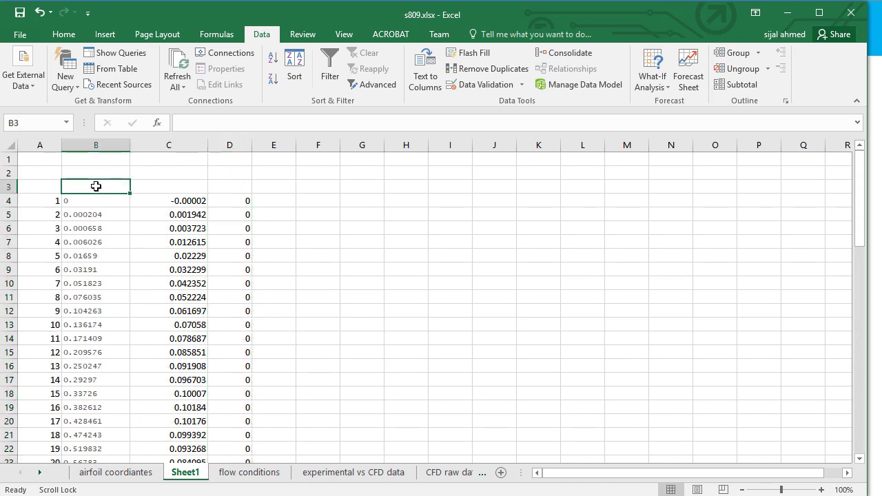
type("33")
scroll(96, 186, "right", 1)
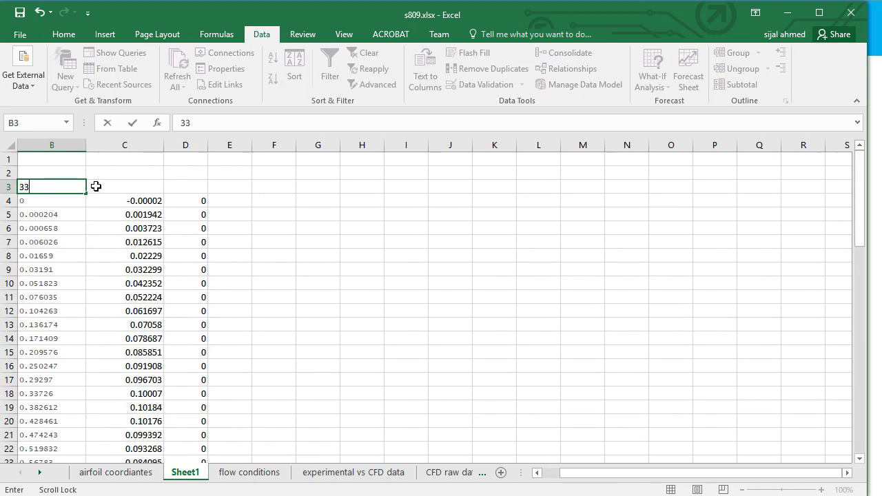
left_click(106, 183)
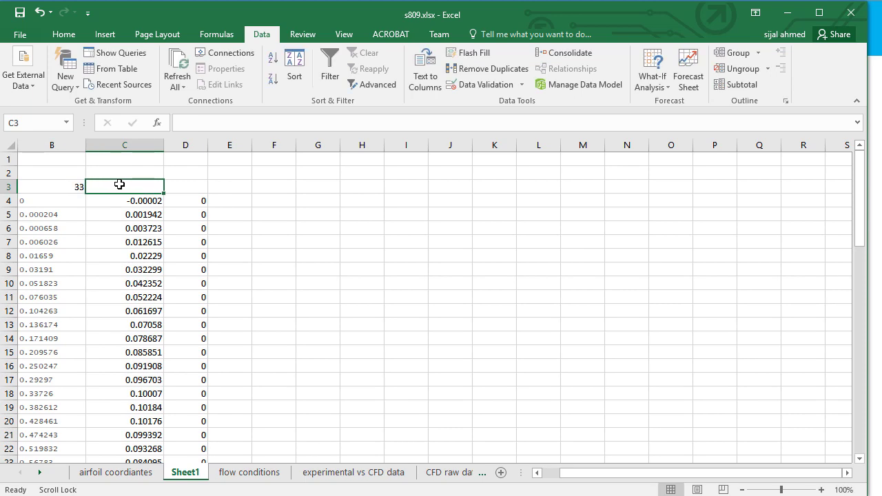
type("2")
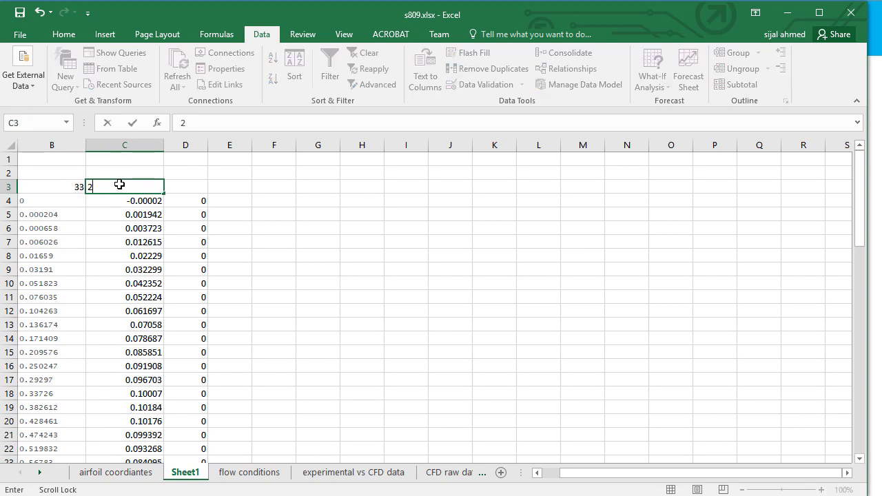
key("Return")
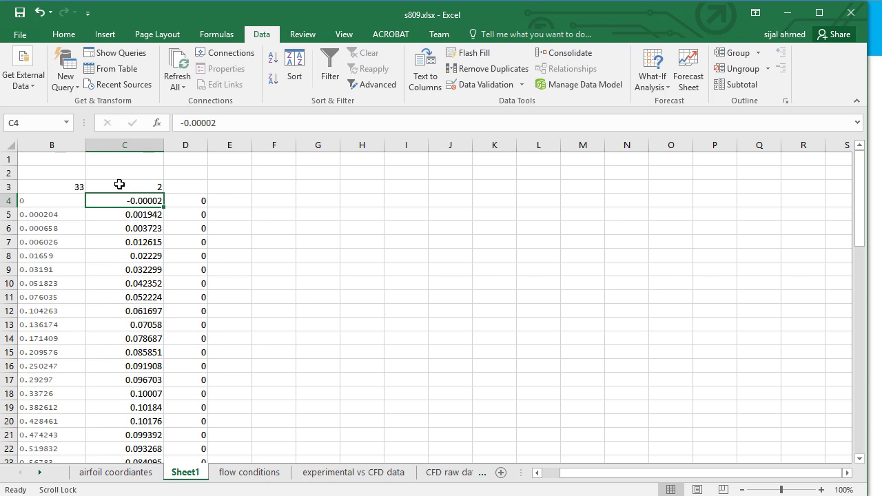
Switch to the browser, examine the S809 airfoil plot on airfoiltools.com, and return to the Excel sheet
key("alt+Tab")
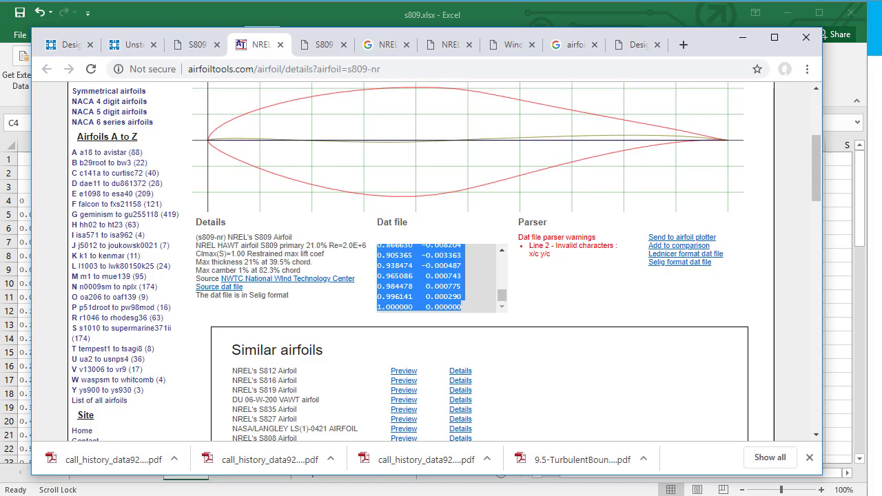
scroll(238, 190, "up", 3)
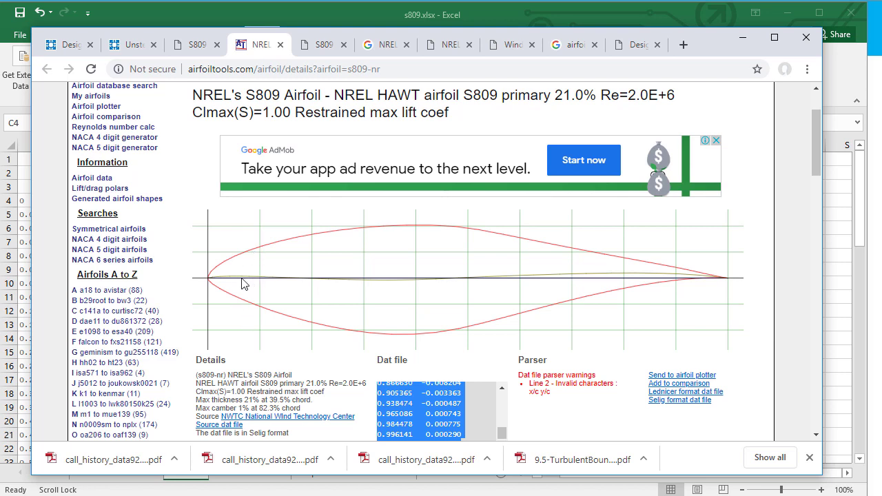
key("alt+Tab")
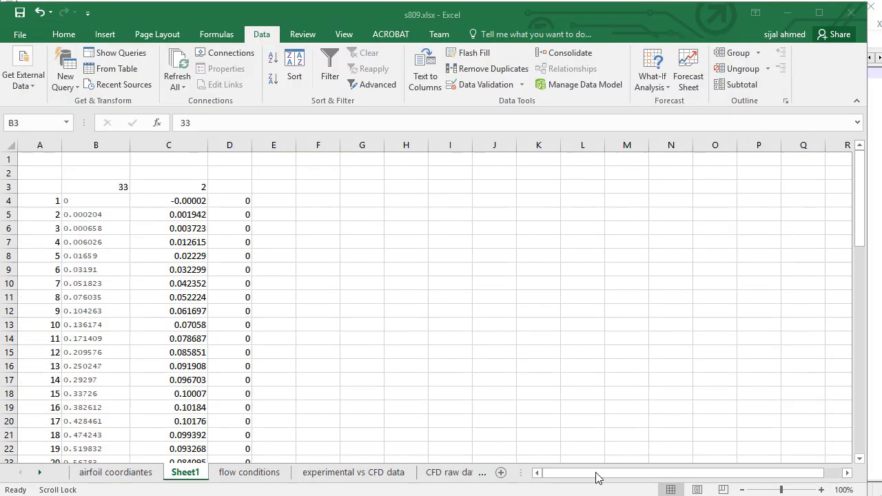
Copy the header row and all coordinates, B3:D69
left_click_drag(79, 185, 97, 200)
left_click_drag(148, 213, 222, 407)
right_click(212, 389)
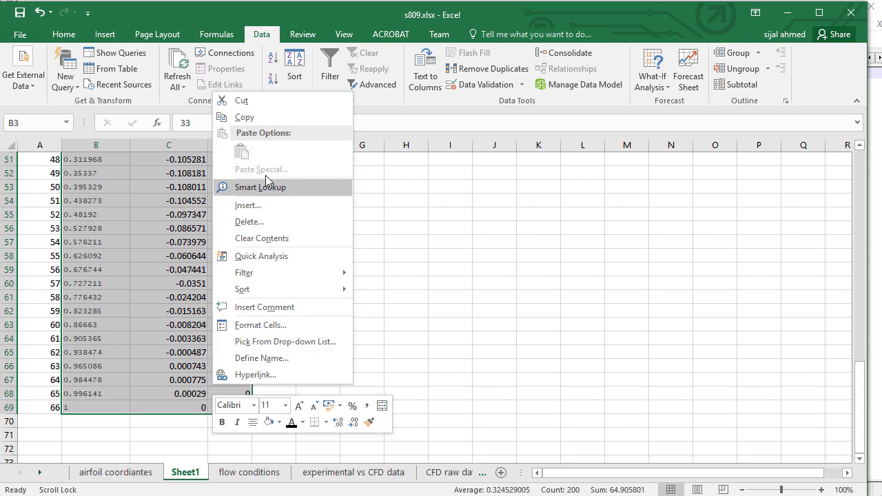
left_click(244, 118)
scroll(92, 417, "up", 16)
Switch to Notepad++ and paste the copied header and coordinates into the empty document "new 1"
key("alt+Tab")
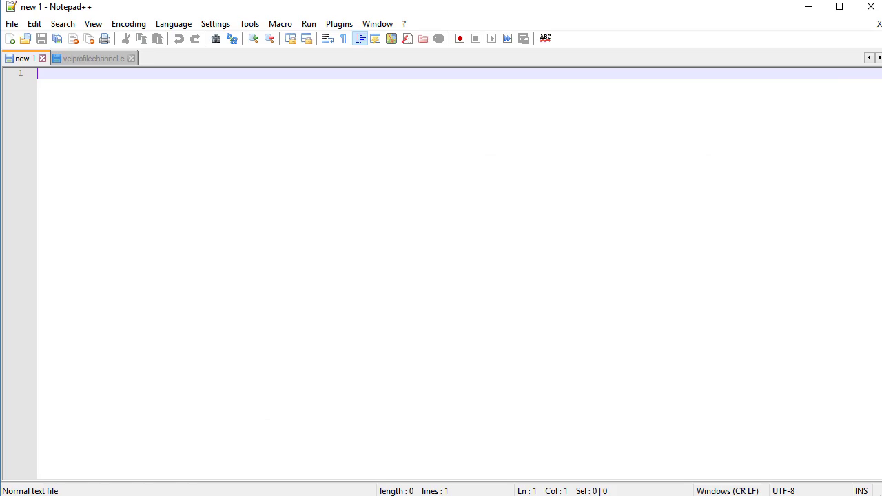
right_click(50, 75)
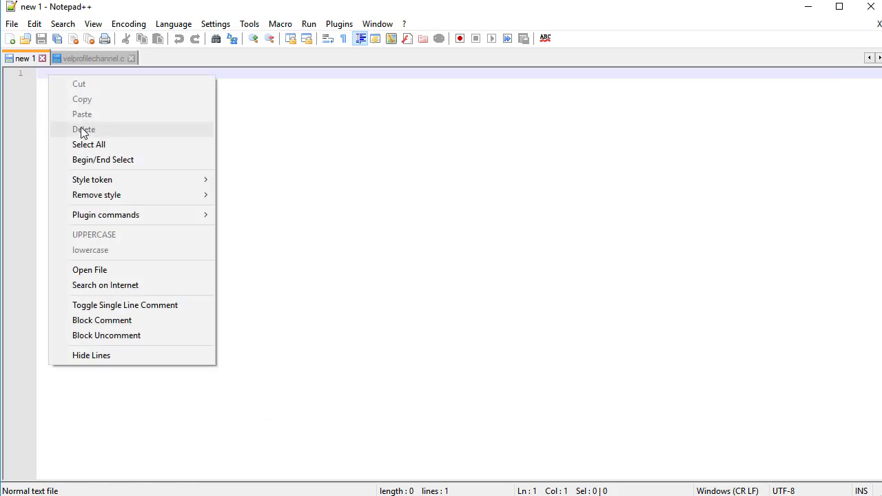
key("Escape")
right_click(43, 82)
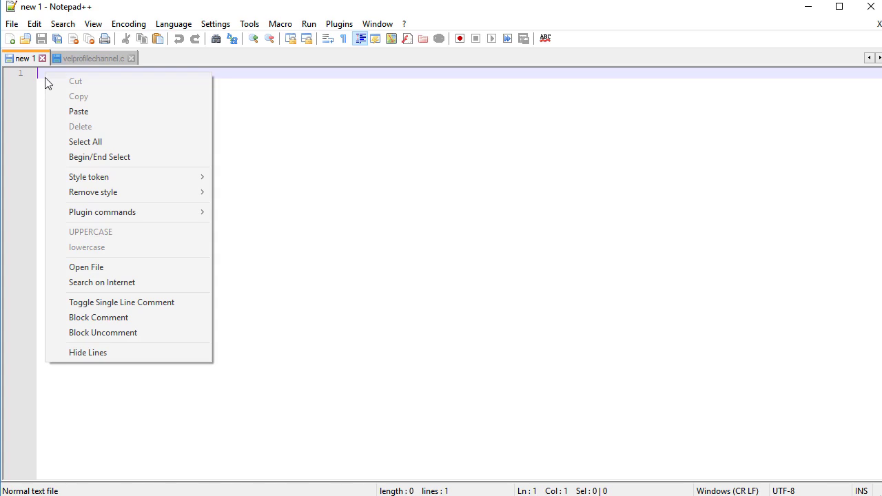
left_click(76, 114)
scroll(67, 112, "up", 10)
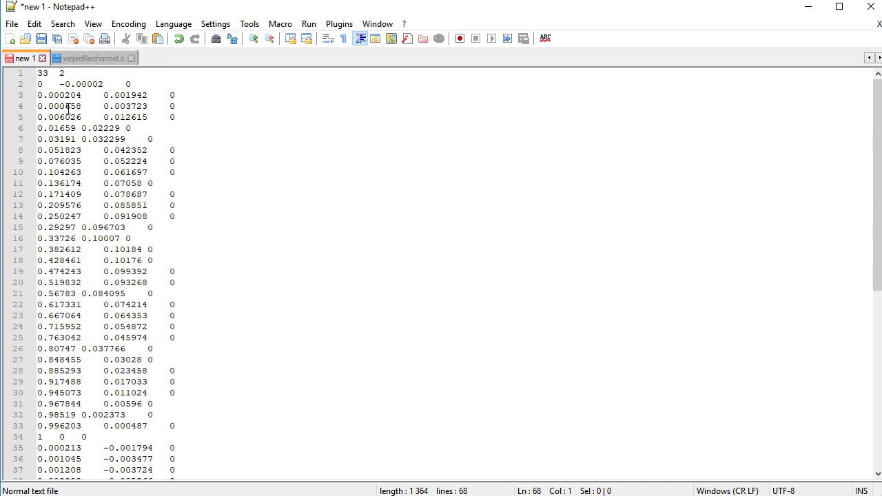
left_click(73, 59)
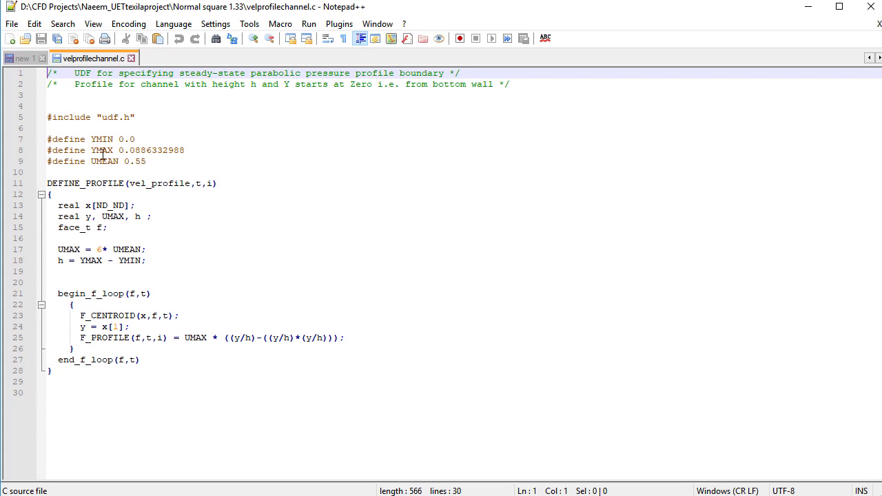
left_click(30, 59)
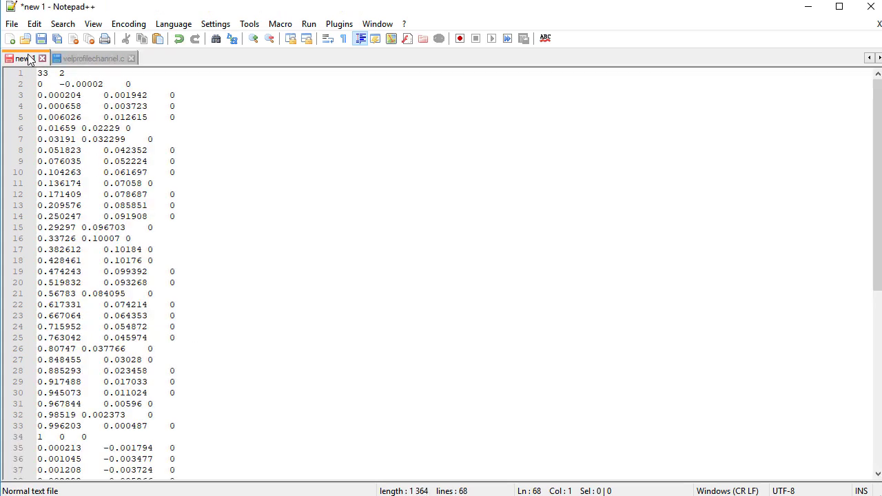
Start saving the pasted coordinate document as a new file and choose the WS3 folder as its location
left_click(11, 24)
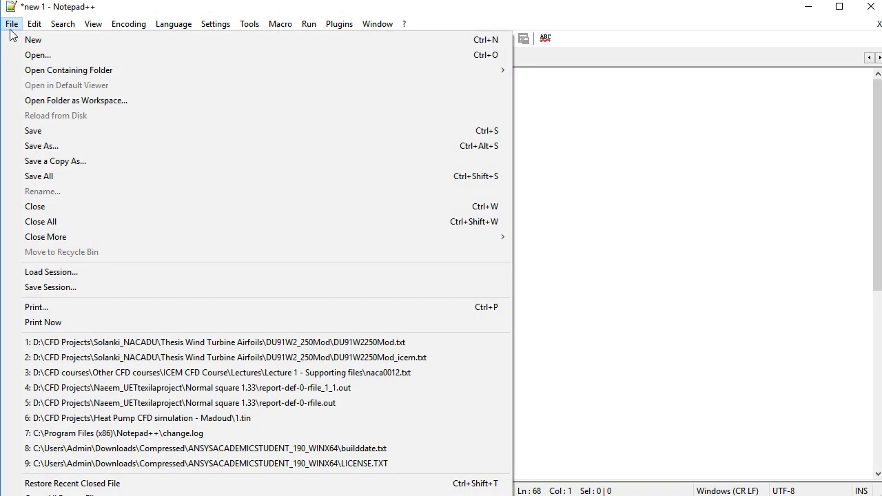
left_click(51, 146)
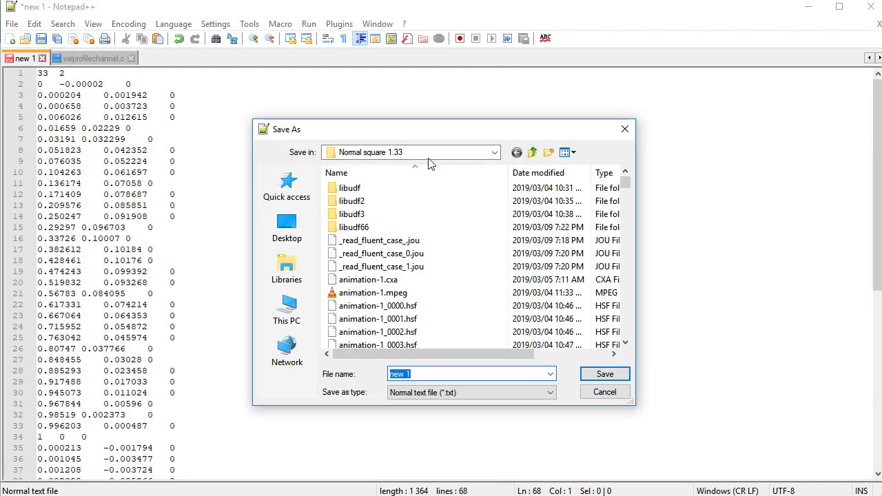
left_click(532, 152)
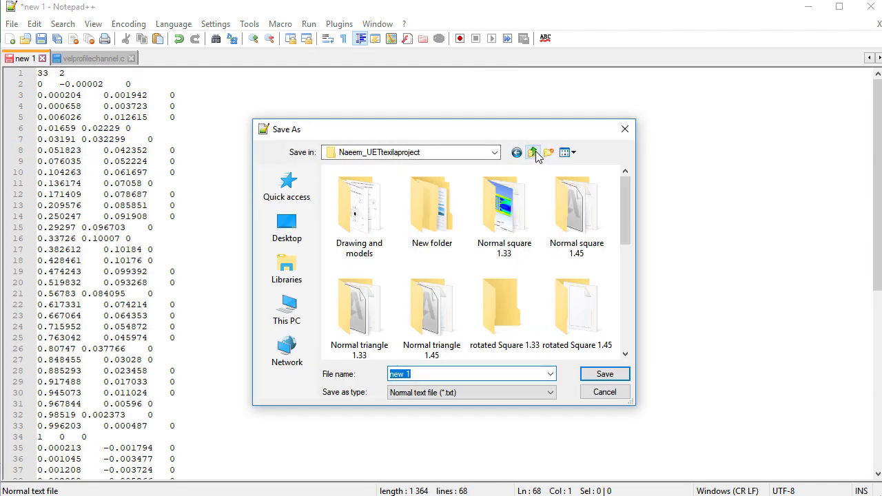
left_click(533, 152)
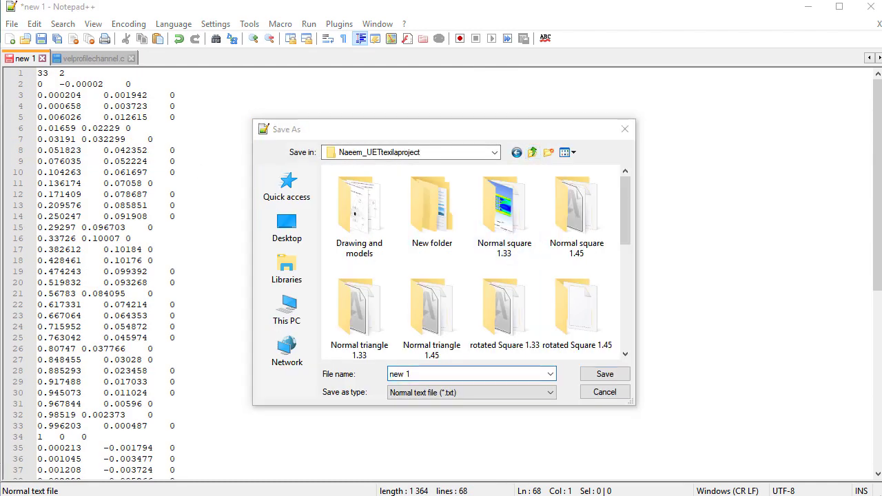
Name the coordinate file s809, keep the normal text file type (*.txt), and save it in the WS3 folder
left_click(425, 375)
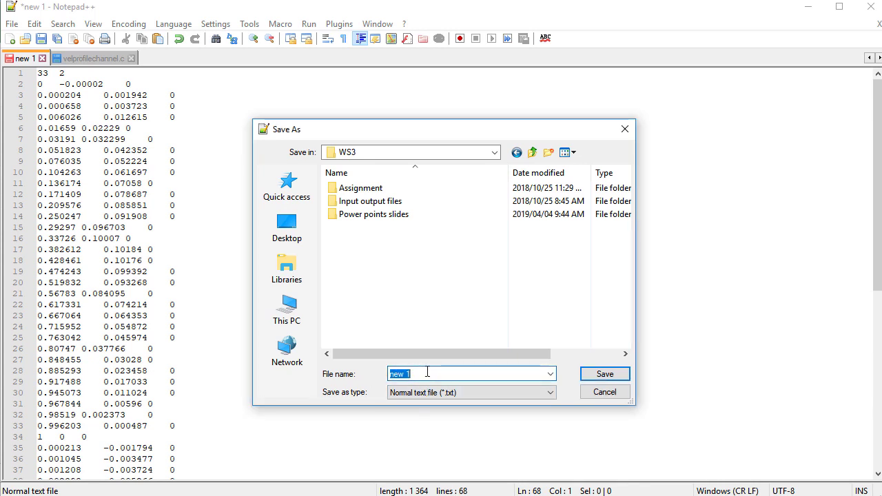
type("s")
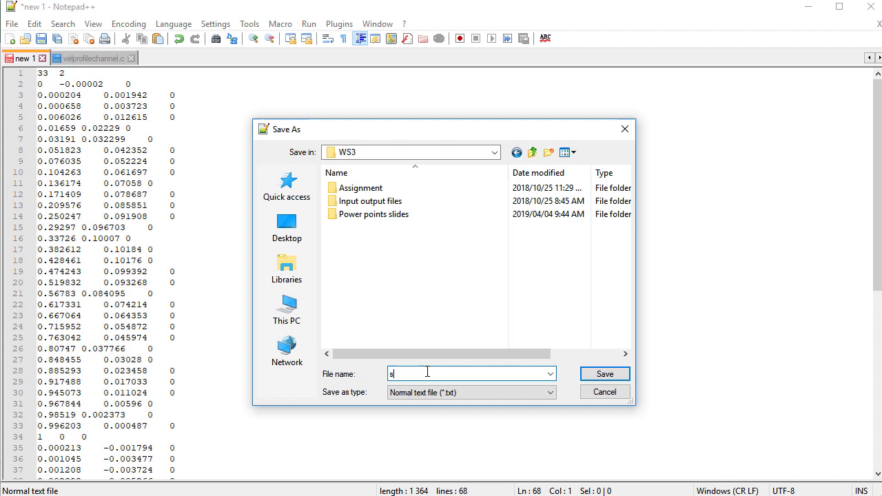
type("808")
left_click(477, 392)
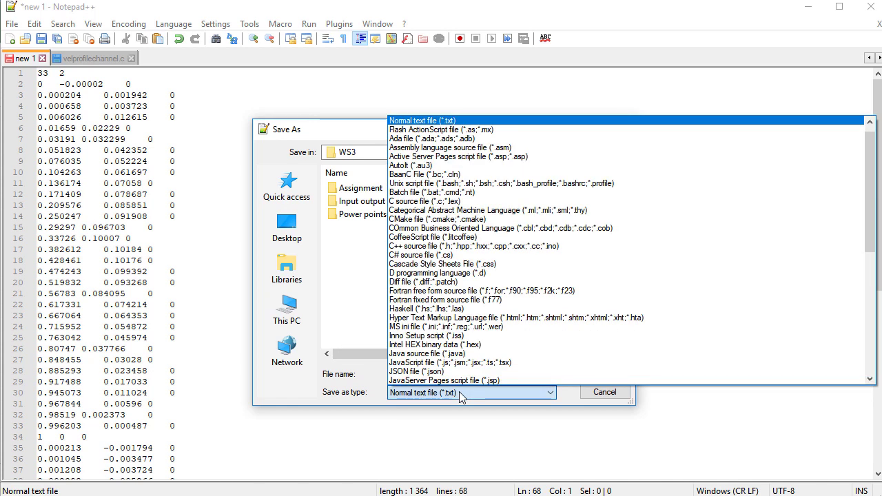
left_click(460, 395)
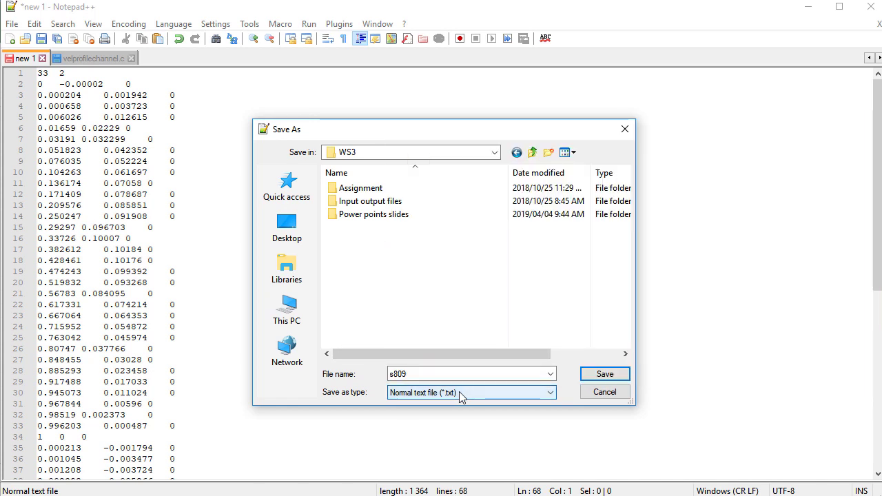
left_click(417, 374)
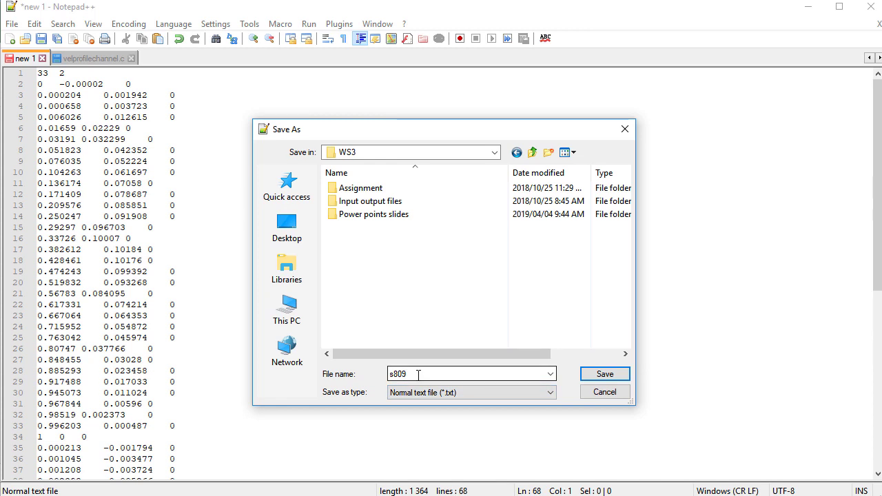
left_click(604, 374)
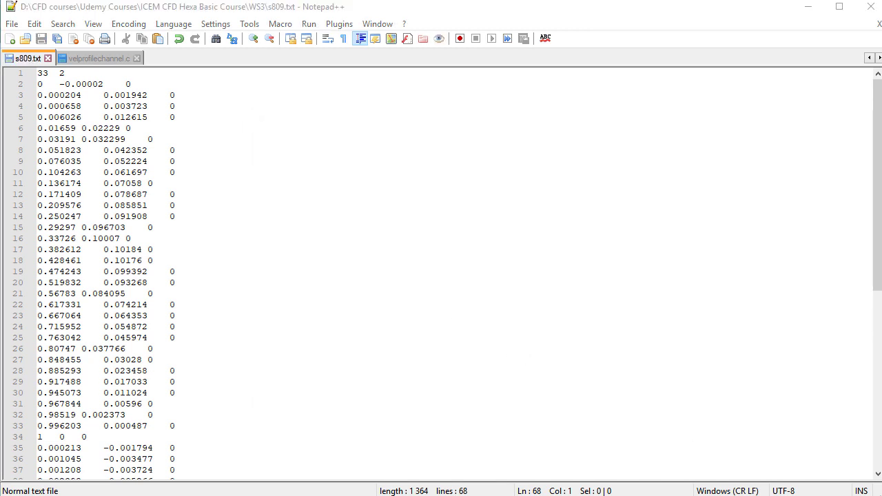
Switch to File Explorer and open the saved s809.txt in the WS3 folder with Notepad++
key("alt+Tab")
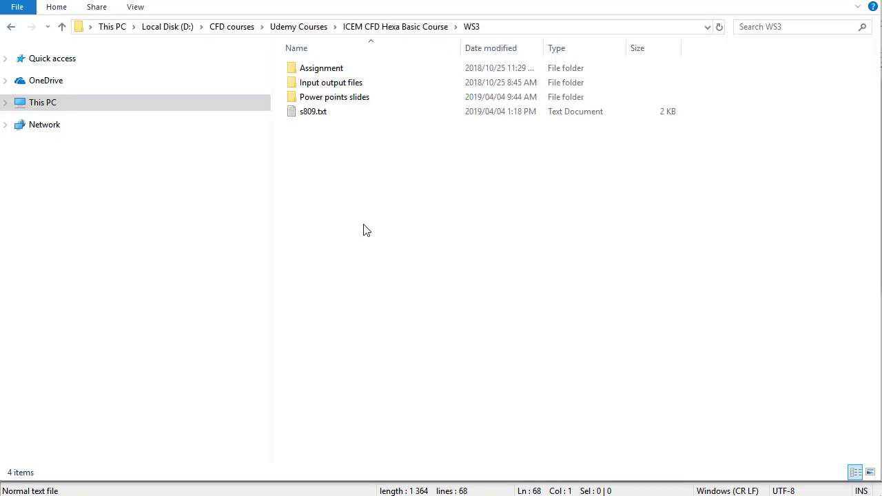
right_click(317, 115)
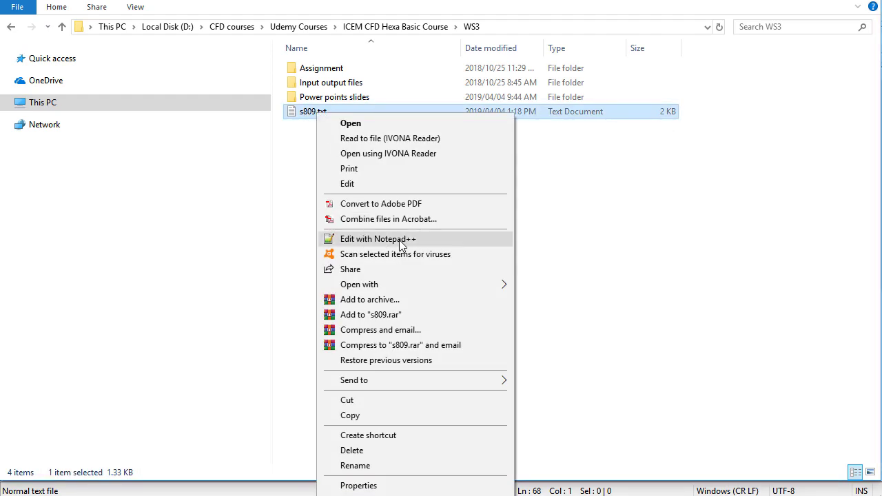
left_click(389, 241)
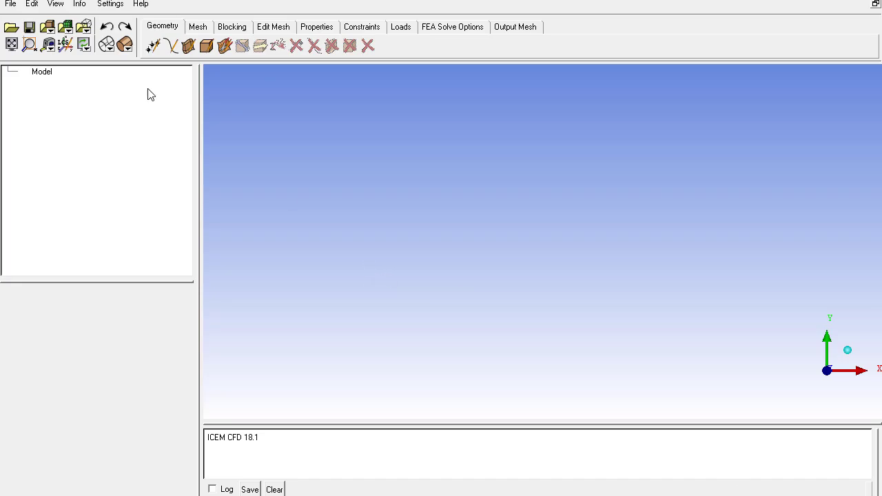
Switch to ICEM CFD, start a formatted point data import and select s809.txt from the WS3 folder as input file
left_click(11, 4)
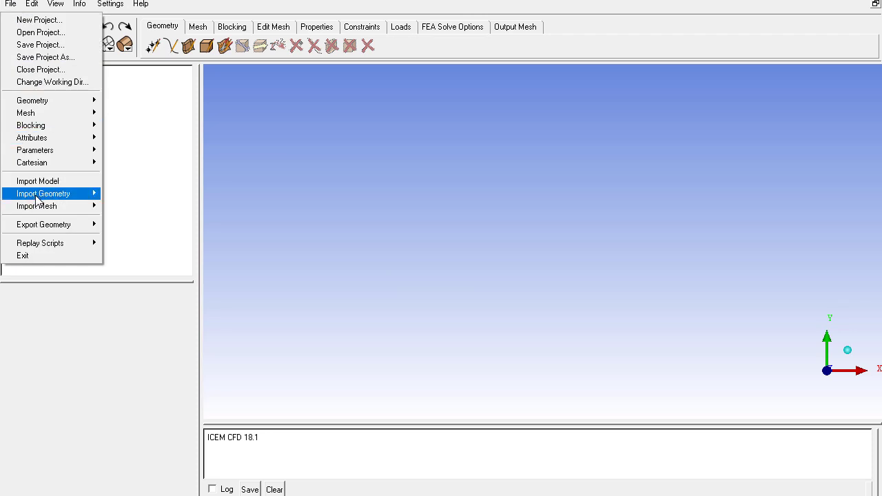
mouse_move(41, 200)
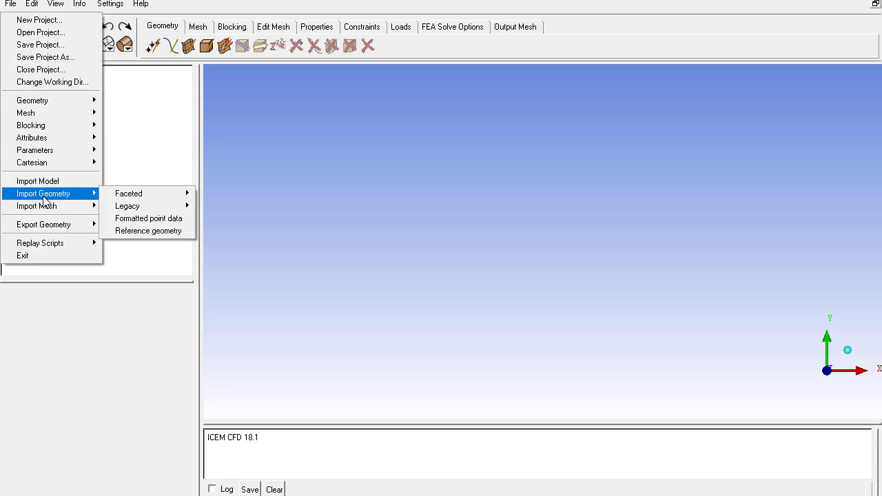
left_click(140, 219)
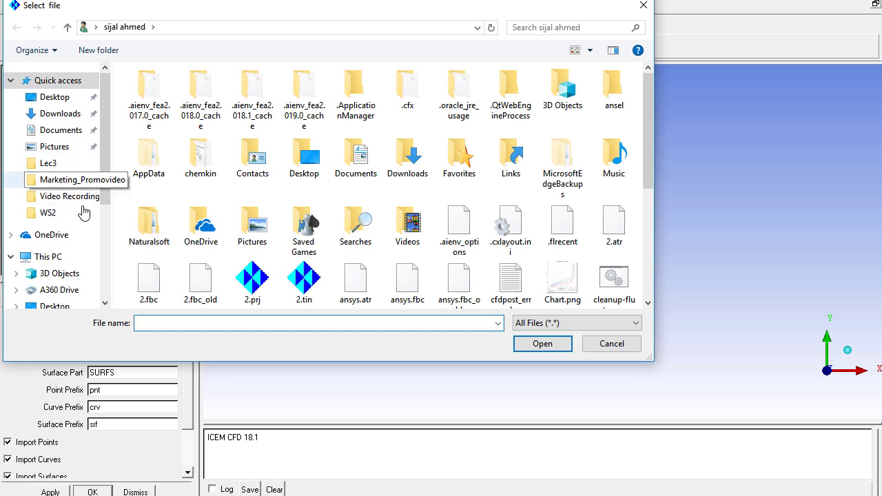
scroll(72, 238, "down", 1)
left_click(51, 136)
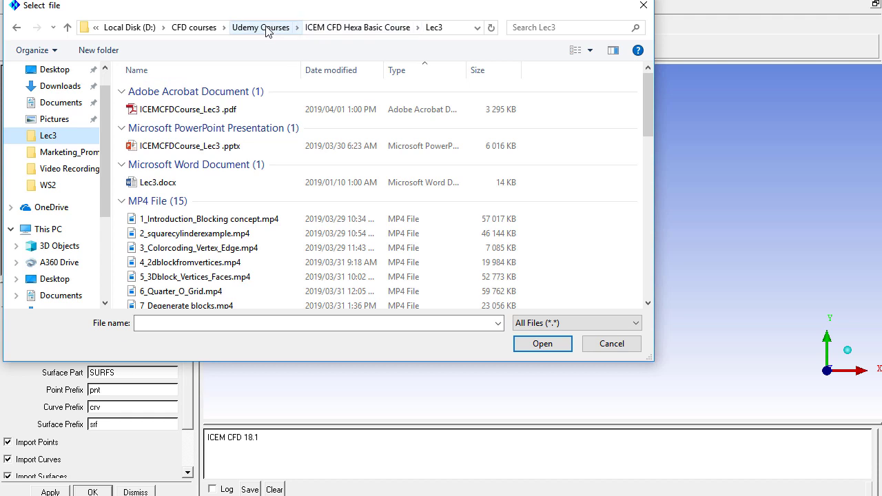
left_click(358, 27)
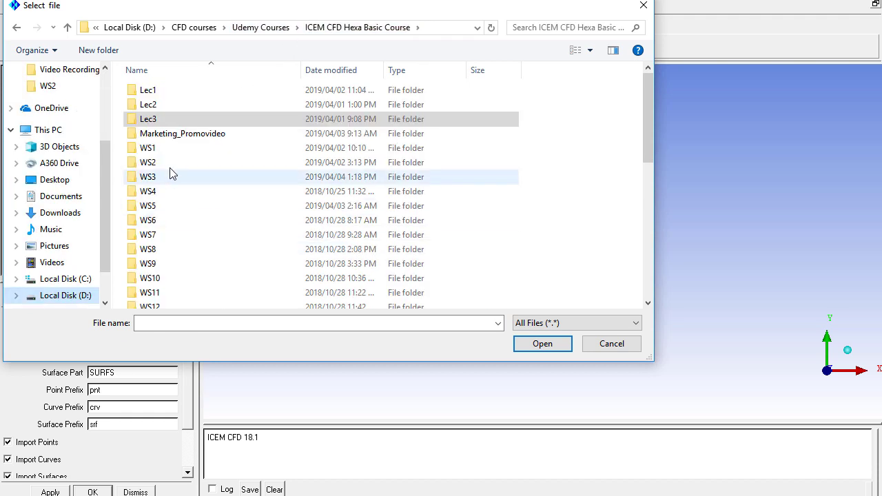
double_click(153, 176)
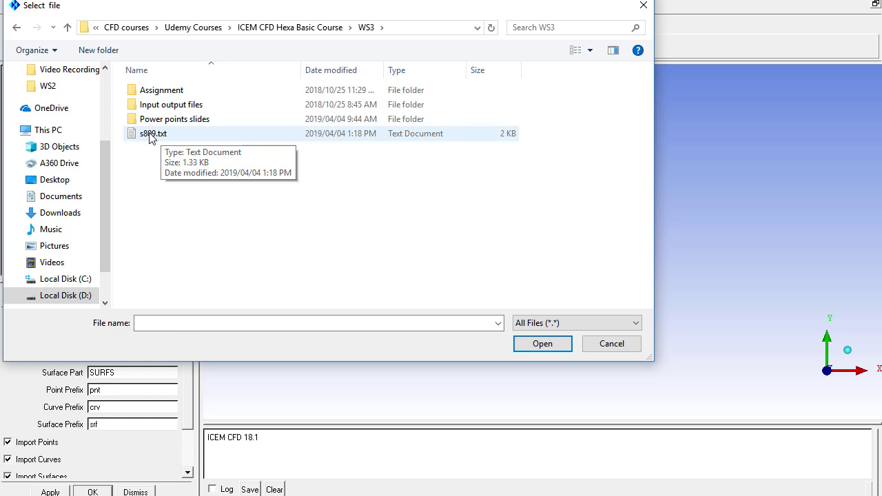
left_click(151, 134)
left_click(542, 343)
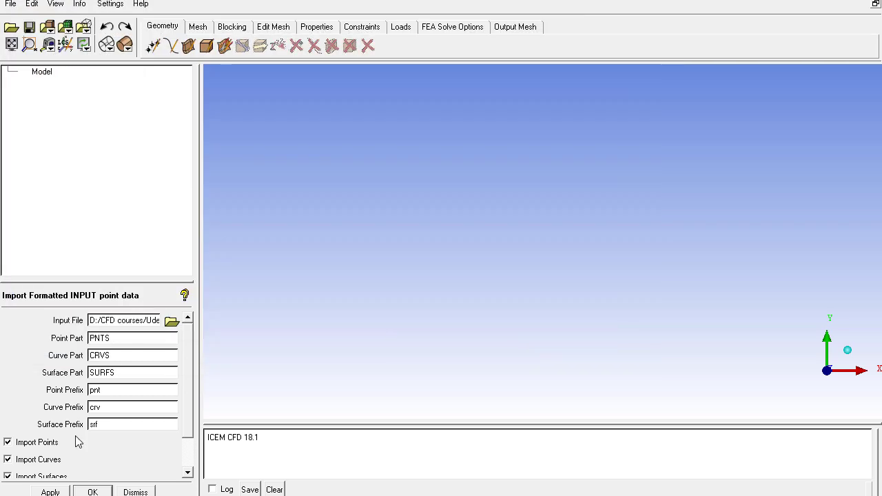
Import the points and curves without surfaces, and display the airfoil's points
scroll(186, 383, "down", 2)
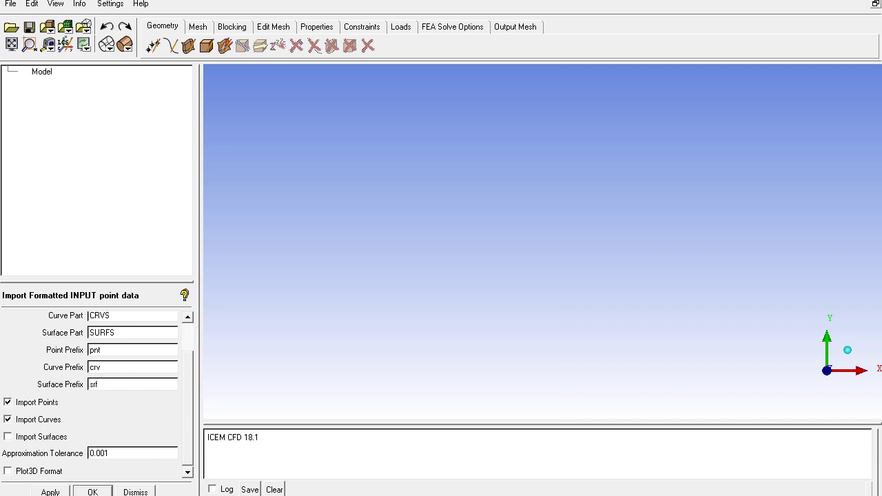
left_click(50, 492)
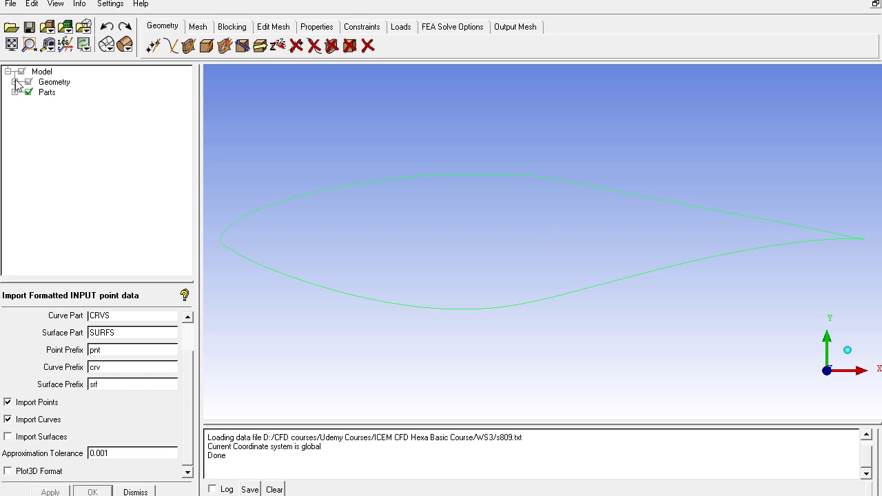
left_click(14, 82)
left_click(35, 102)
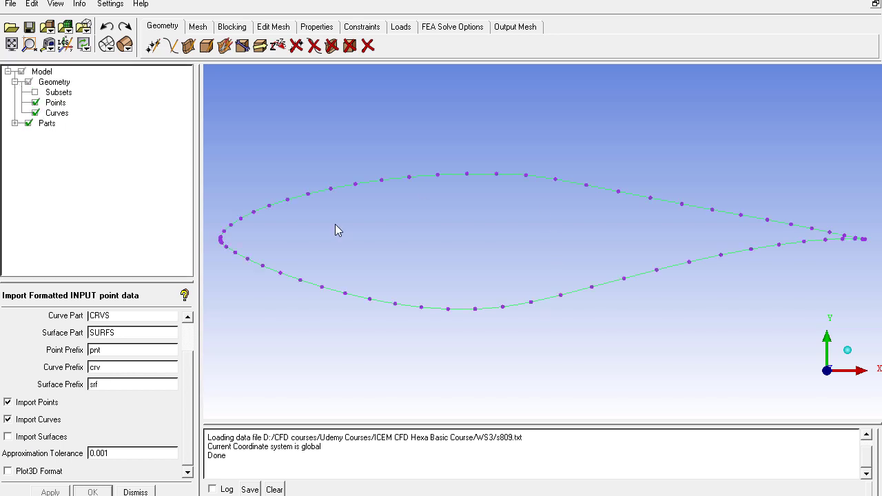
Examine the imported S809 airfoil's points and curves from the leading to the trailing edge
scroll(413, 257, "up", 3)
scroll(537, 301, "down", 5)
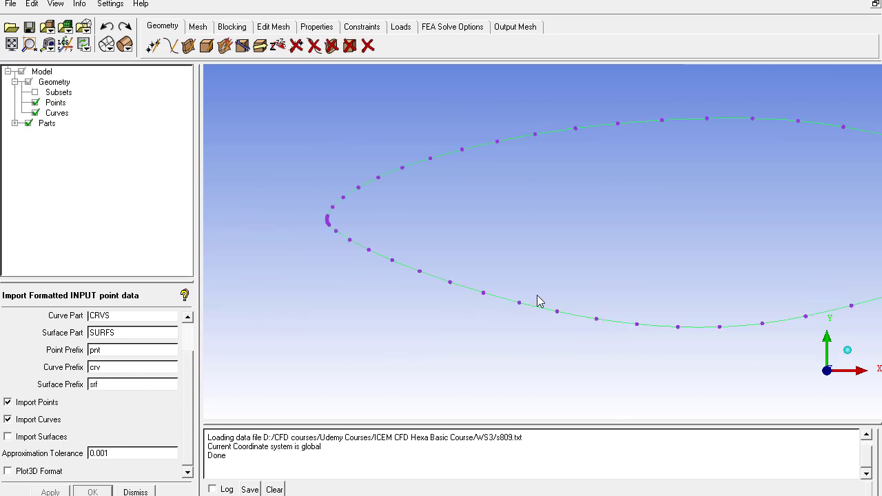
scroll(492, 248, "up", 2)
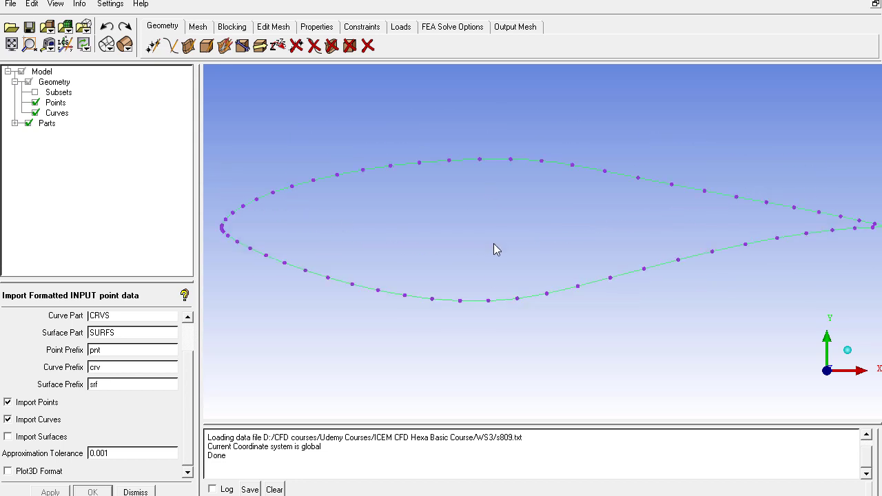
scroll(464, 262, "down", 2)
left_click_drag(464, 259, 472, 329)
scroll(456, 246, "up", 1)
scroll(444, 228, "up", 1)
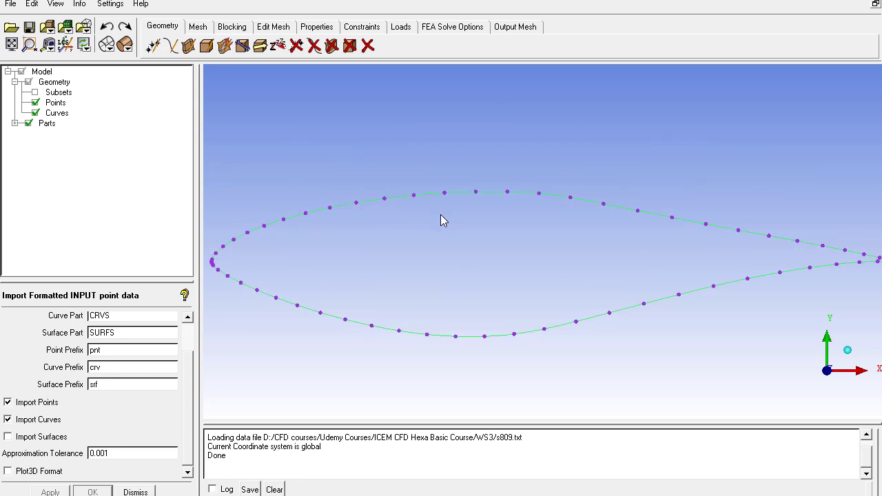
scroll(434, 193, "down", 2)
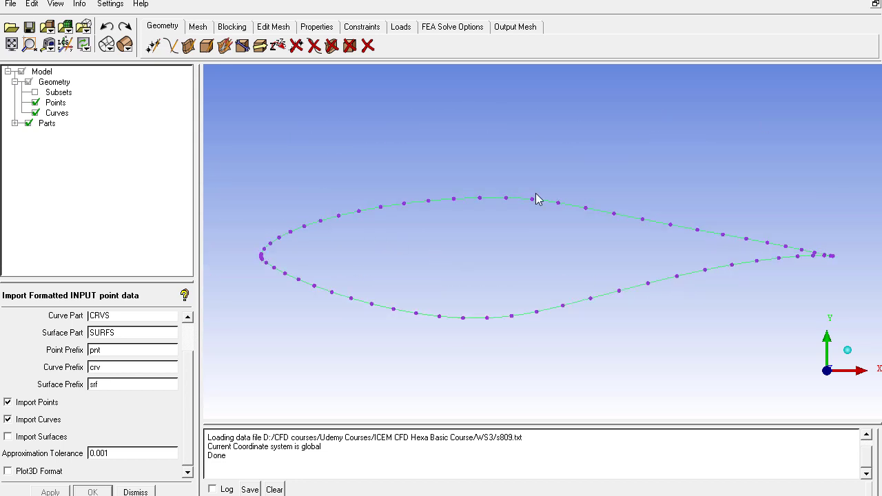